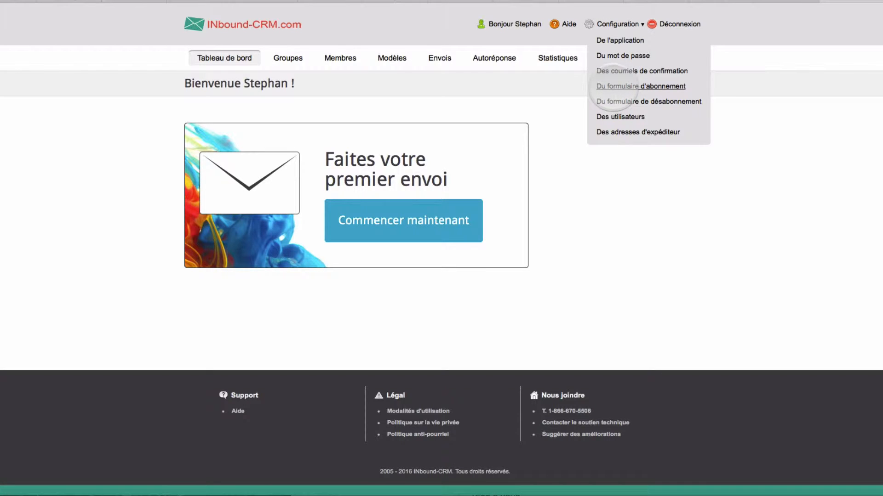
Step: Start a new subscription form with the Hébergé type and the Choix multiples group option
{"action": "left_click", "coordinate": [614, 87]}
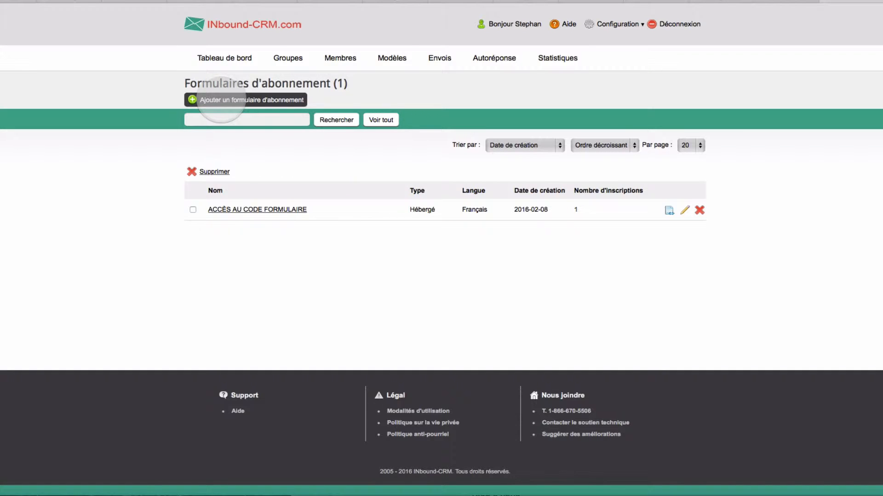
{"action": "left_click", "coordinate": [221, 99]}
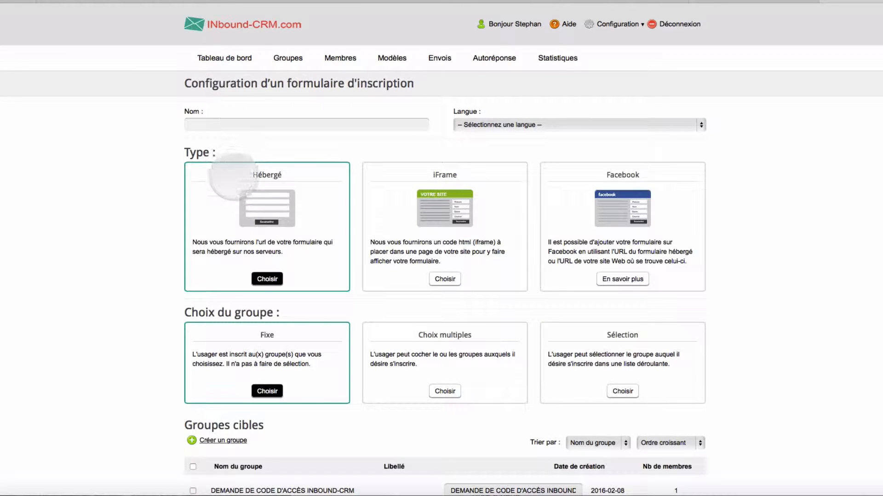
{"action": "left_click", "coordinate": [239, 191]}
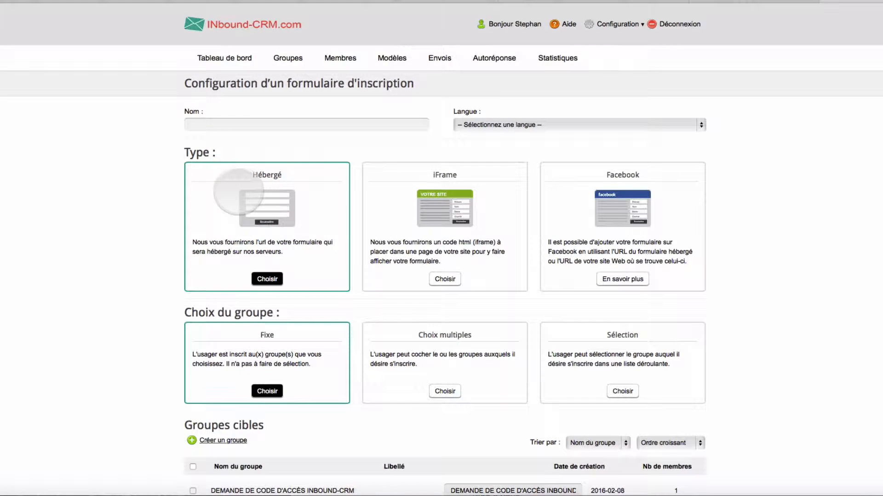
{"action": "left_click", "coordinate": [411, 369]}
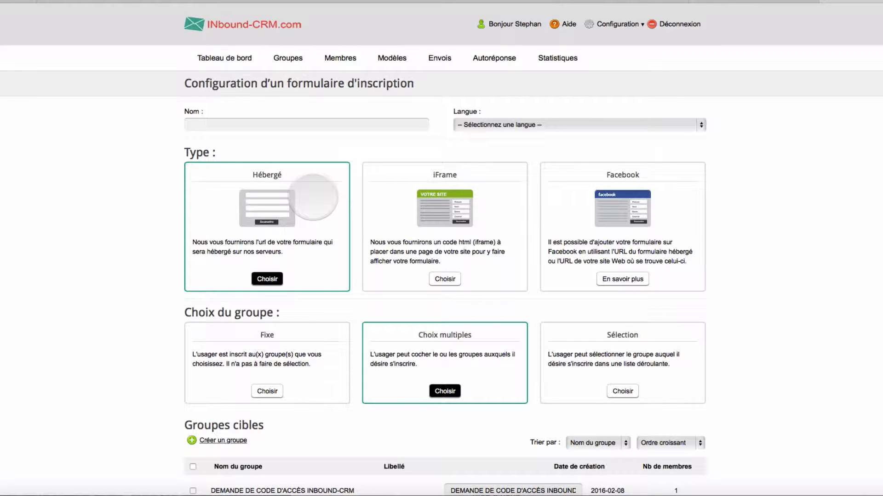
Step: Name the form "Formulaire A" and set its language to Français
{"action": "left_click", "coordinate": [245, 125]}
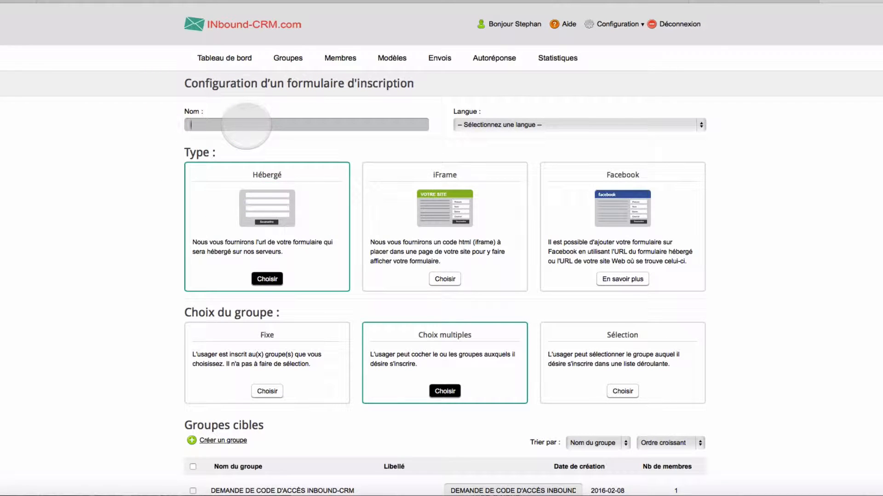
{"action": "type", "text": "Formulaire A"}
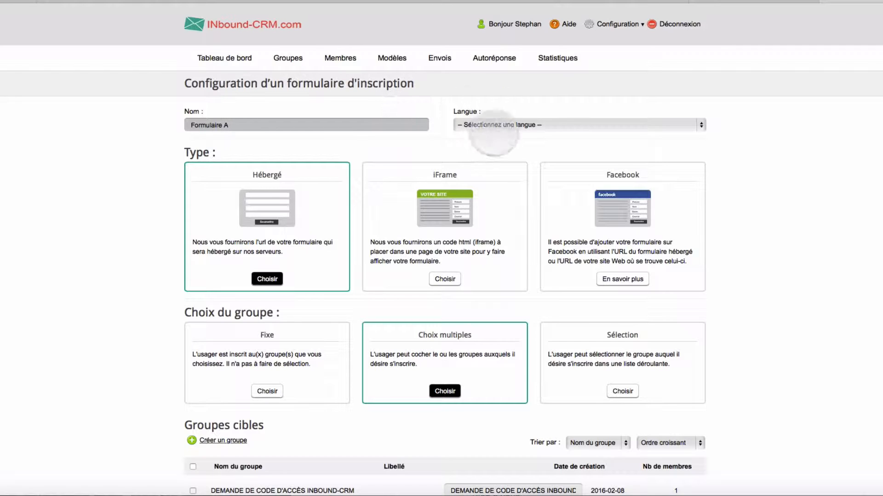
{"action": "left_click", "coordinate": [487, 124]}
{"action": "left_click", "coordinate": [495, 137]}
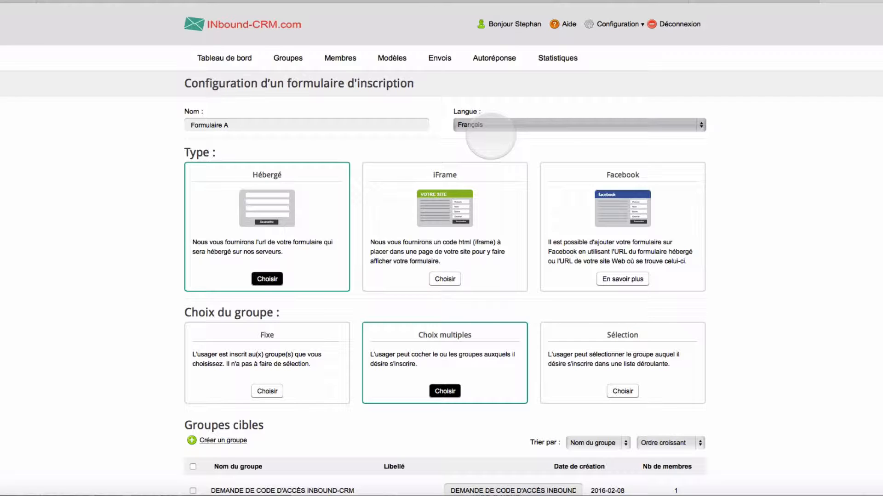
Step: Create the target groups Oranges, Pommes and Bananes for the form, and continue to the form layout stage
{"action": "scroll", "coordinate": [108, 351], "scroll_direction": "down", "scroll_amount": 5}
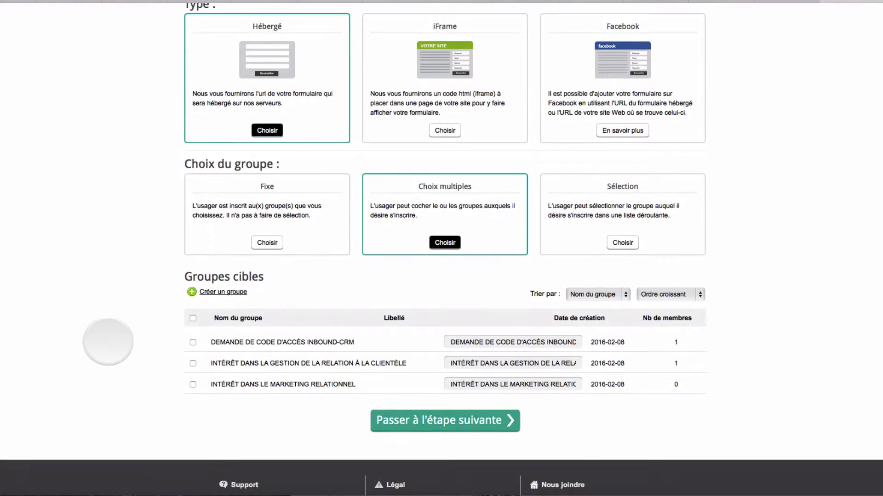
{"action": "left_click", "coordinate": [219, 292]}
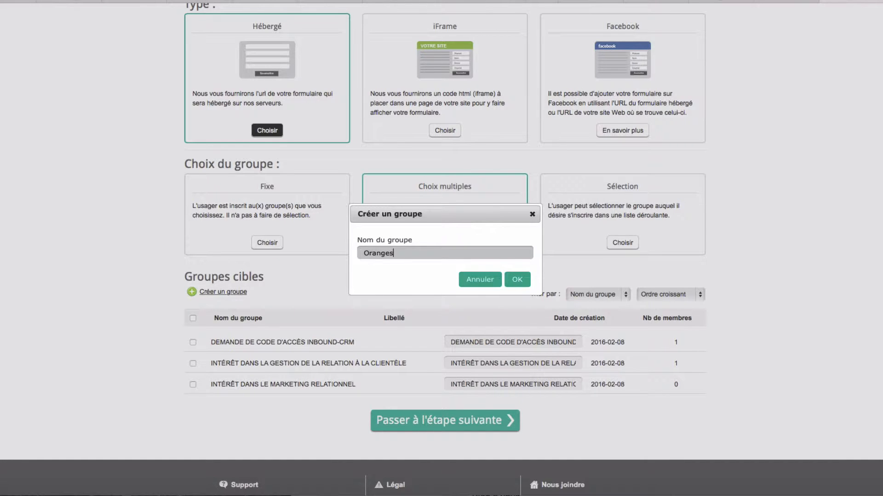
{"action": "left_click", "coordinate": [517, 280]}
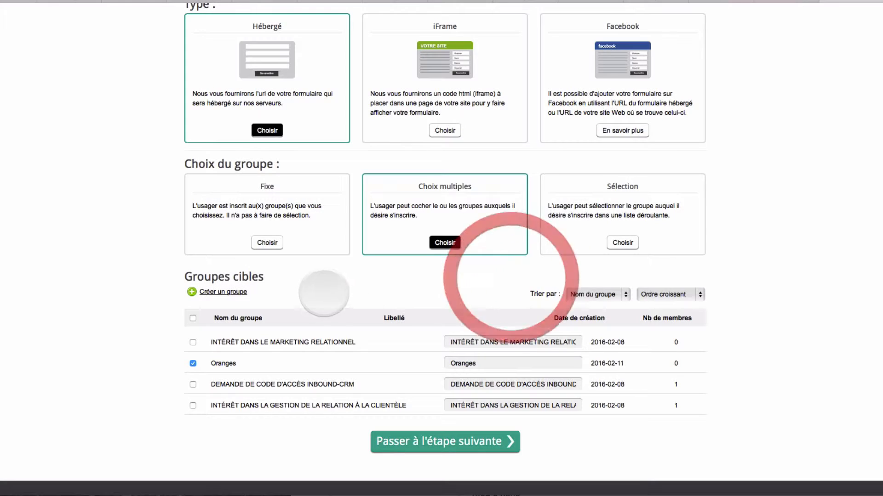
{"action": "left_click", "coordinate": [231, 290]}
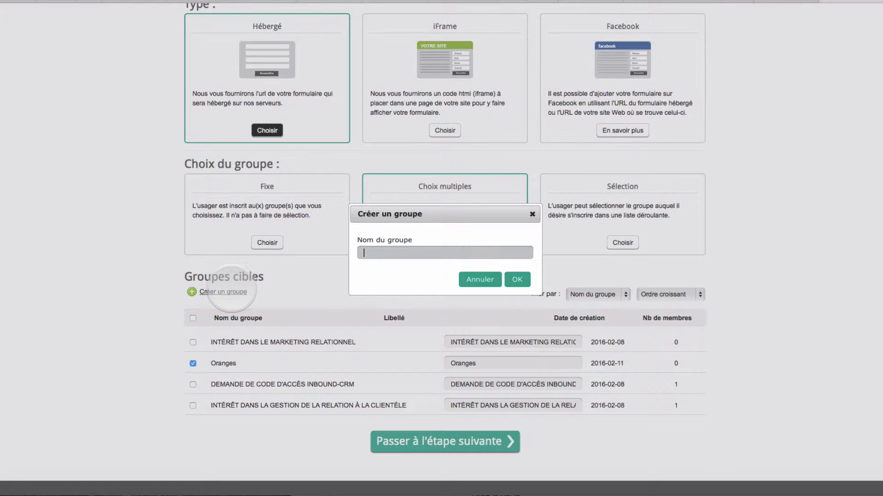
{"action": "type", "text": "Pommes"}
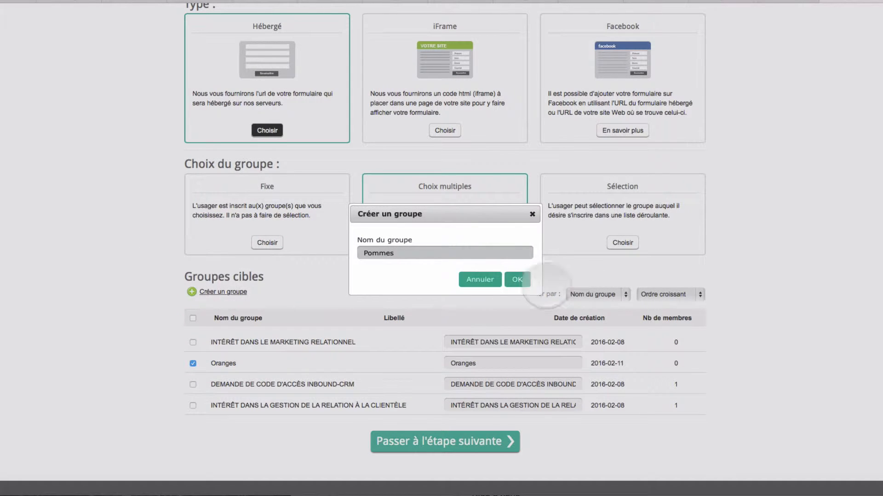
{"action": "left_click", "coordinate": [517, 280]}
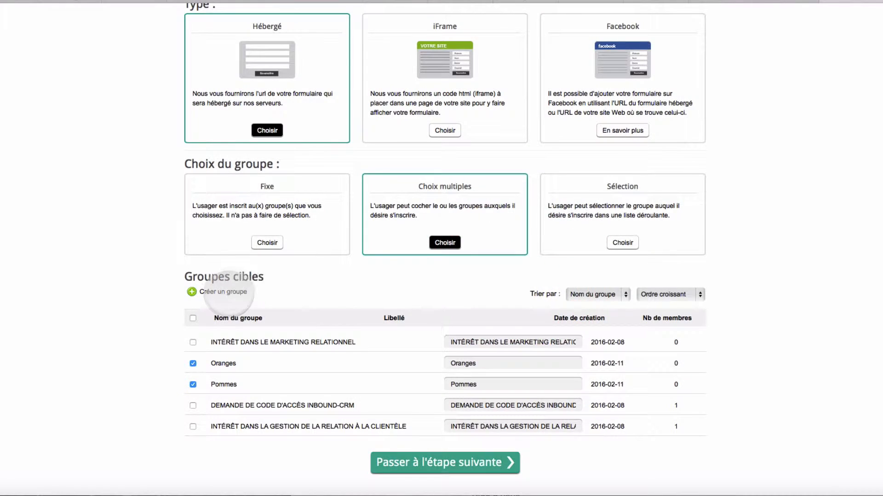
{"action": "left_click", "coordinate": [225, 292]}
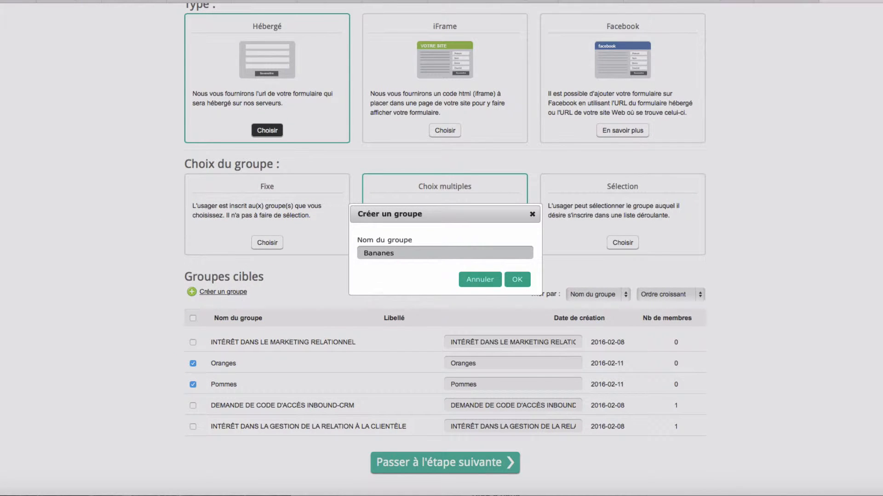
{"action": "left_click", "coordinate": [517, 279]}
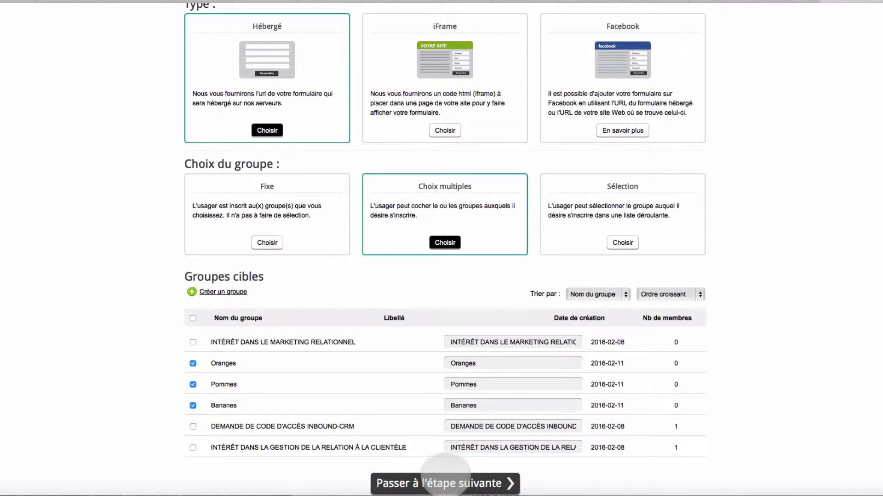
{"action": "left_click", "coordinate": [445, 481]}
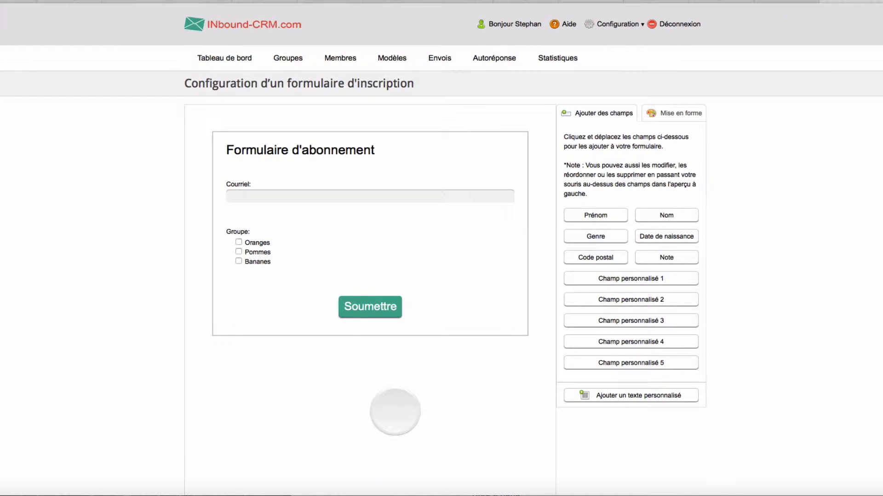
Step: Add the Prénom, Nom, Genre and Date de naissance fields between Courriel and Groupe, with Date de naissance above Genre
{"action": "mouse_move", "coordinate": [248, 254]}
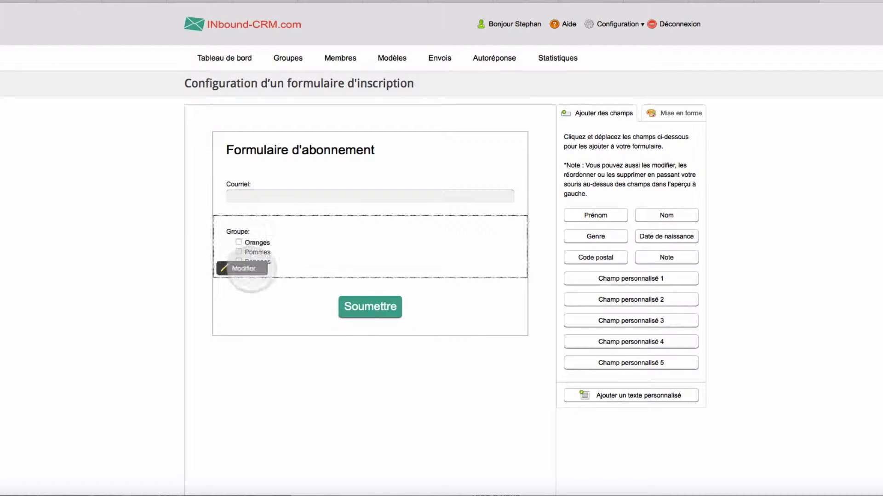
{"action": "mouse_move", "coordinate": [260, 207]}
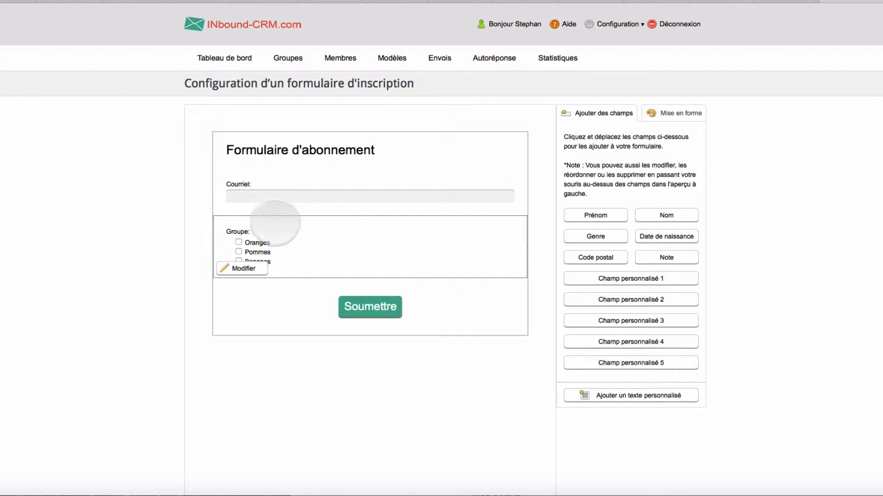
{"action": "left_click_drag", "start_coordinate": [600, 216], "coordinate": [367, 213]}
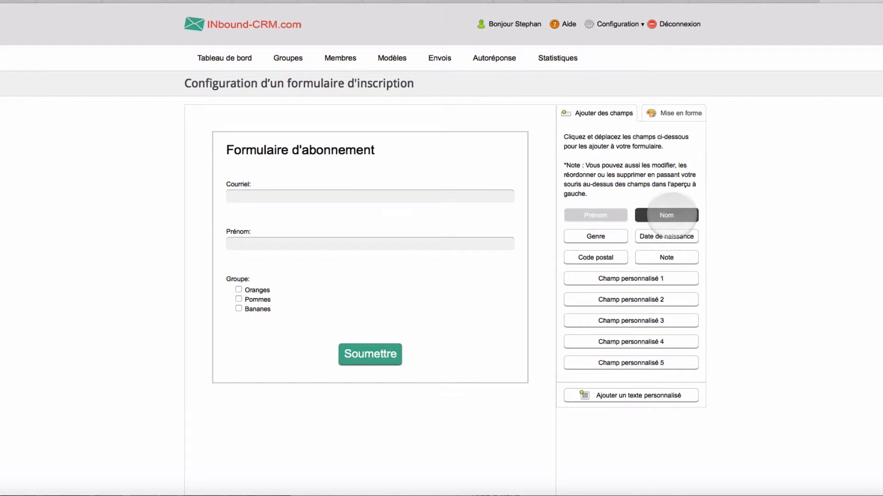
{"action": "left_click_drag", "start_coordinate": [666, 215], "coordinate": [409, 248]}
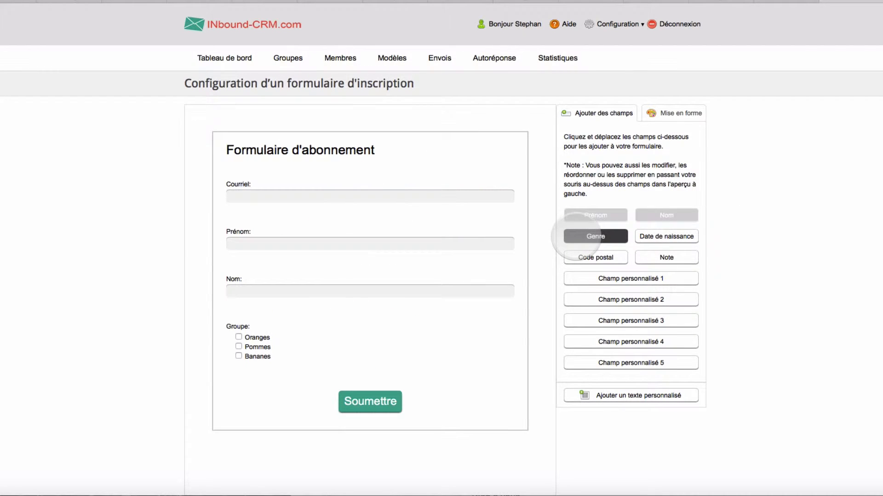
{"action": "left_click_drag", "start_coordinate": [576, 236], "coordinate": [328, 302]}
{"action": "left_click_drag", "start_coordinate": [688, 236], "coordinate": [334, 331]}
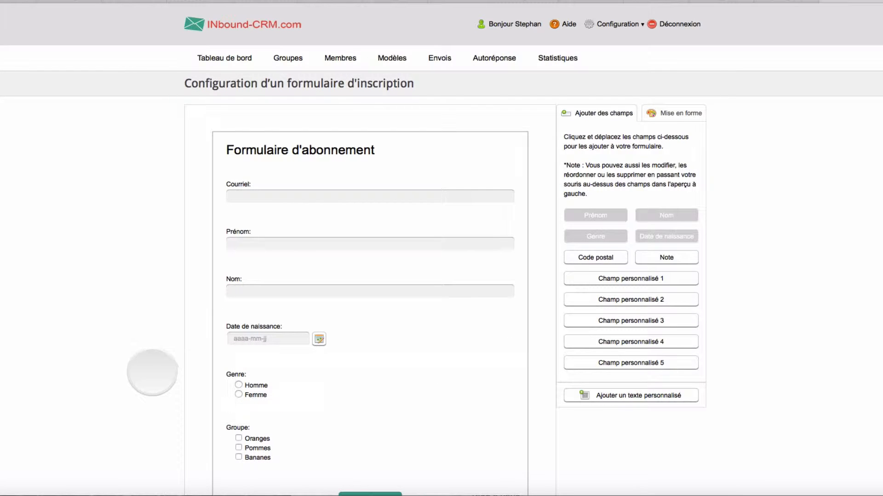
Step: Reorder the form fields so that Courriel comes last and Groupe comes first
{"action": "mouse_move", "coordinate": [262, 179]}
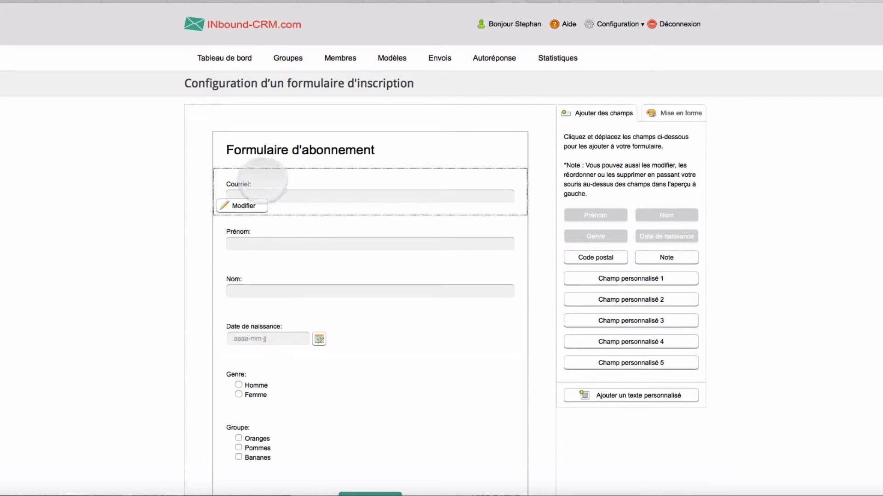
{"action": "left_click_drag", "start_coordinate": [271, 174], "coordinate": [262, 442]}
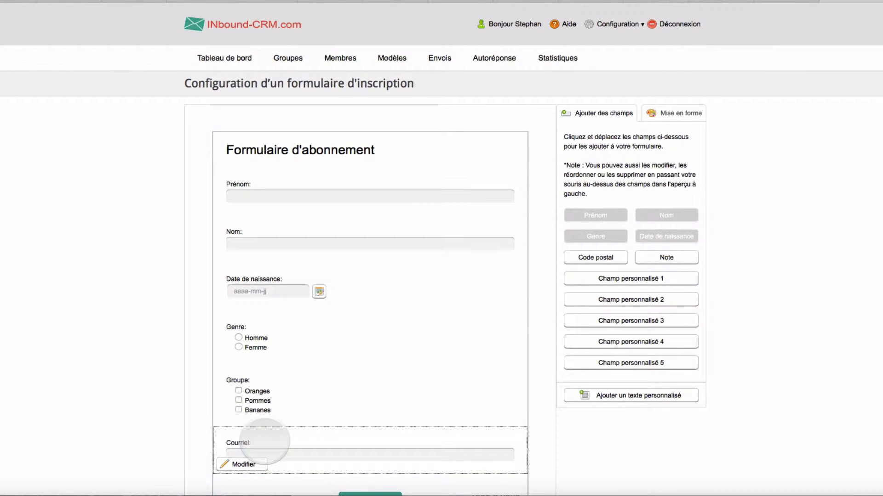
{"action": "left_click_drag", "start_coordinate": [256, 404], "coordinate": [280, 173]}
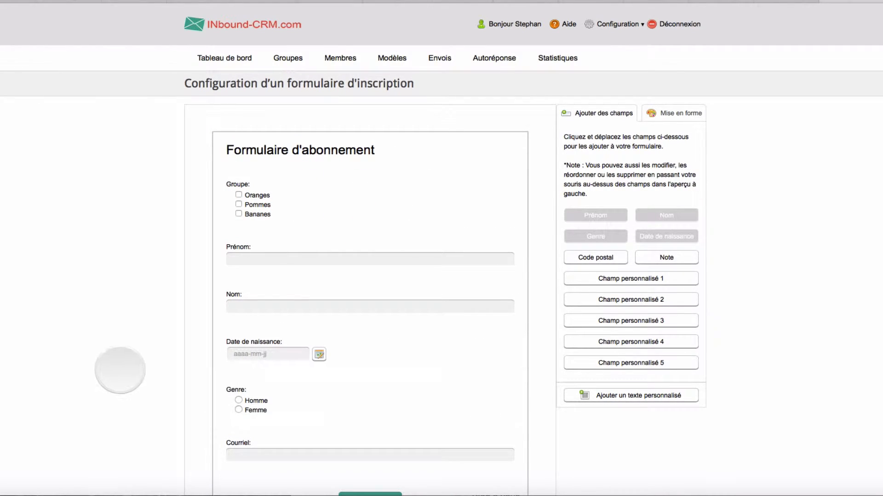
Step: View the label text setting of the Groupe field and close it without editing
{"action": "mouse_move", "coordinate": [256, 225]}
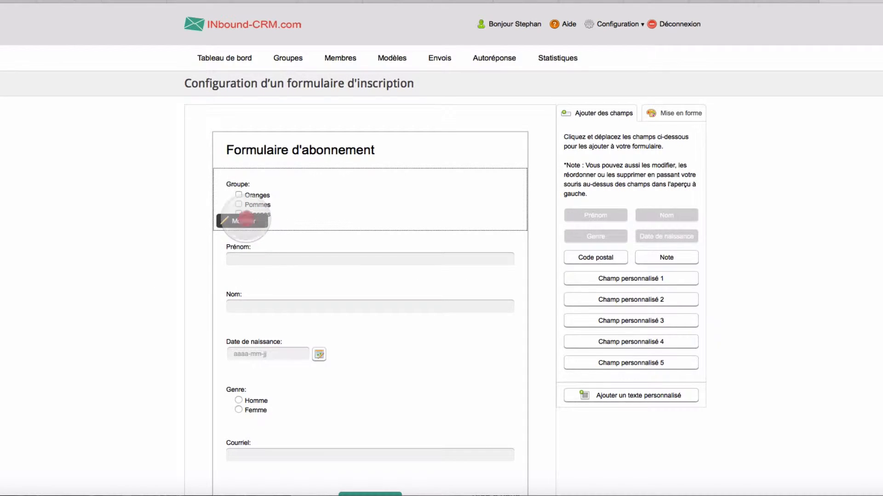
{"action": "left_click", "coordinate": [246, 221]}
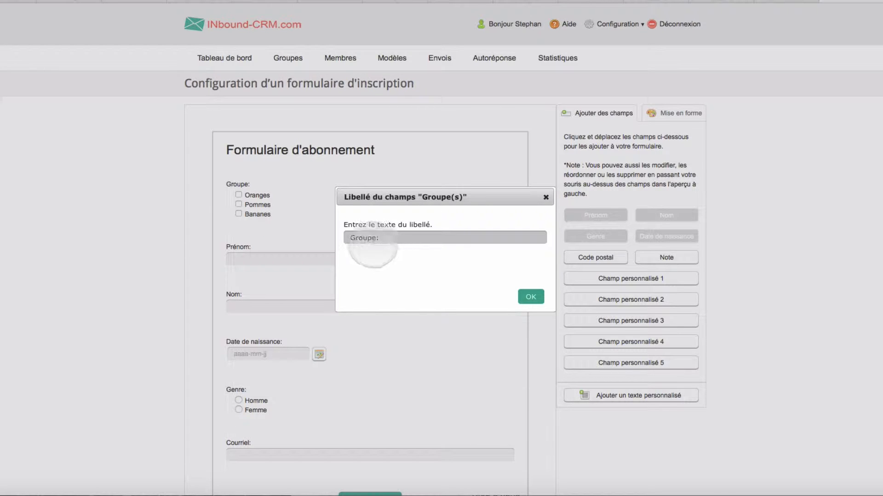
{"action": "left_click", "coordinate": [368, 244]}
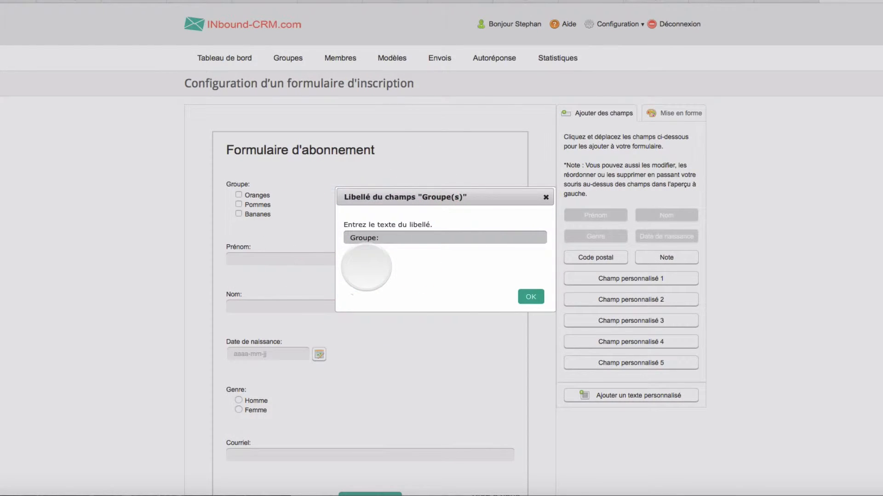
{"action": "left_click", "coordinate": [528, 296]}
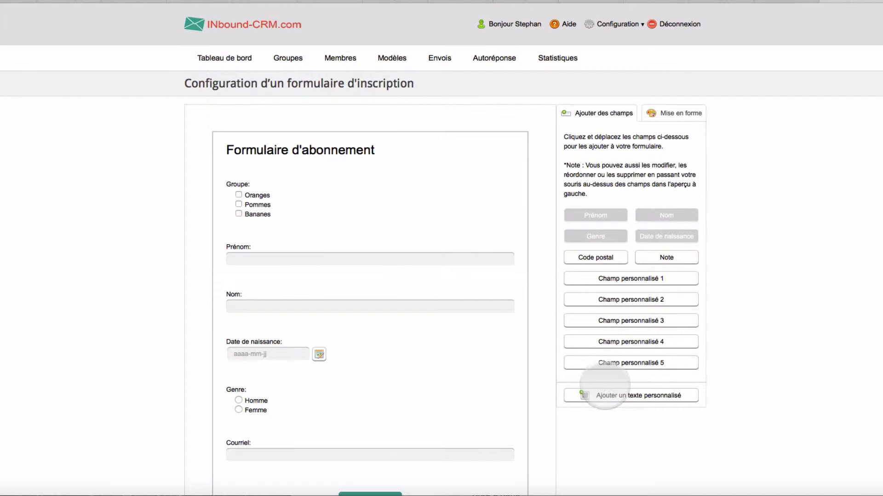
Step: Add a custom text block above the Groupe field and replace its placeholder text with "Incrivez -vous"
{"action": "left_click_drag", "start_coordinate": [610, 399], "coordinate": [329, 173]}
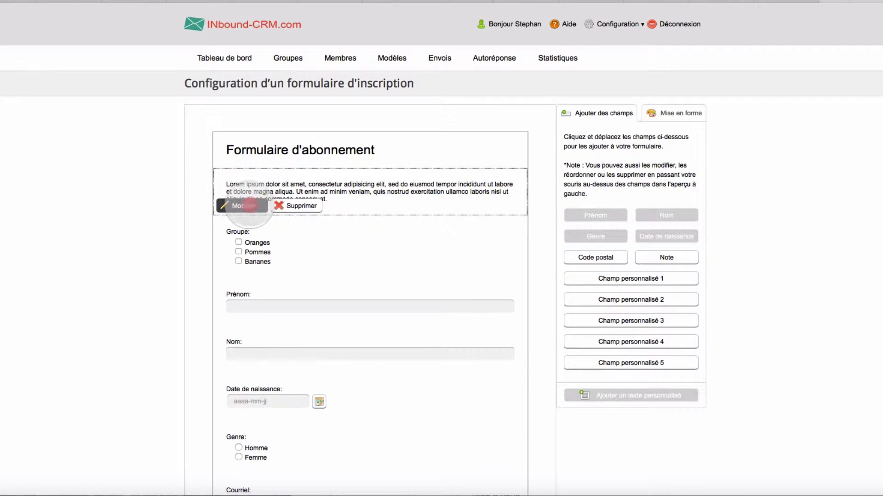
{"action": "left_click", "coordinate": [242, 206]}
{"action": "type", "text": "I"}
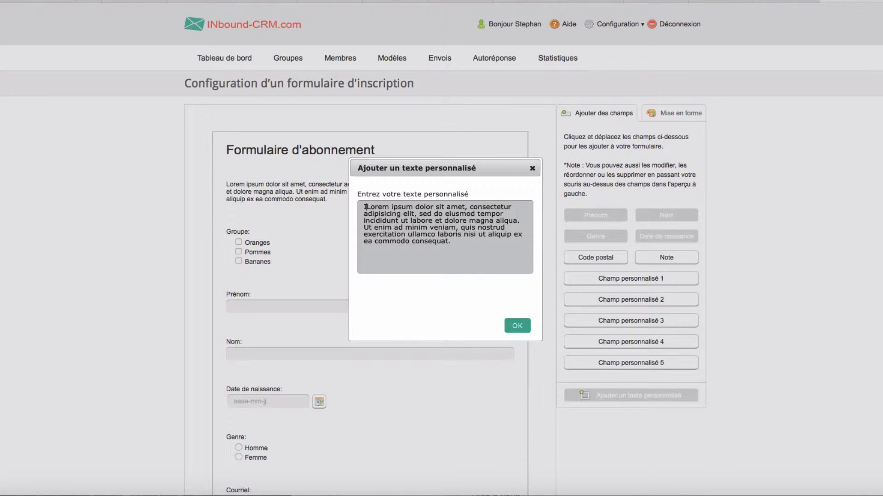
{"action": "type", "text": "n"}
{"action": "type", "text": "ncrivez -vous"}
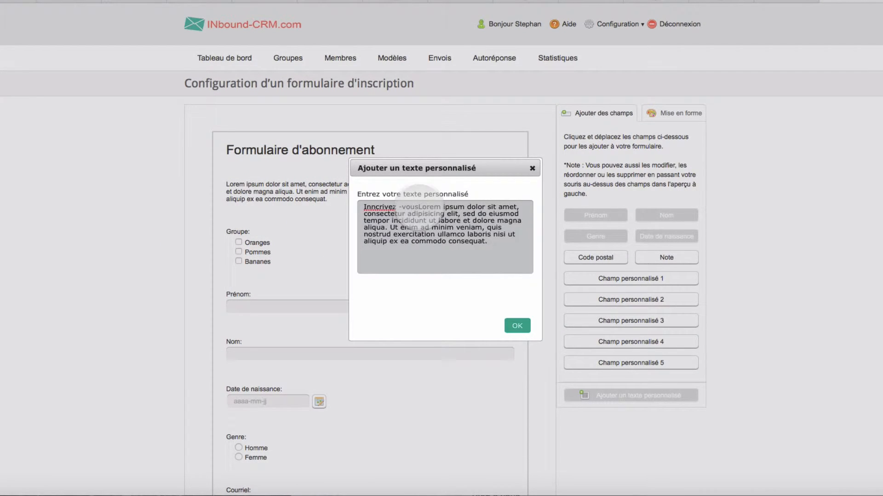
{"action": "left_click_drag", "start_coordinate": [420, 208], "coordinate": [429, 265]}
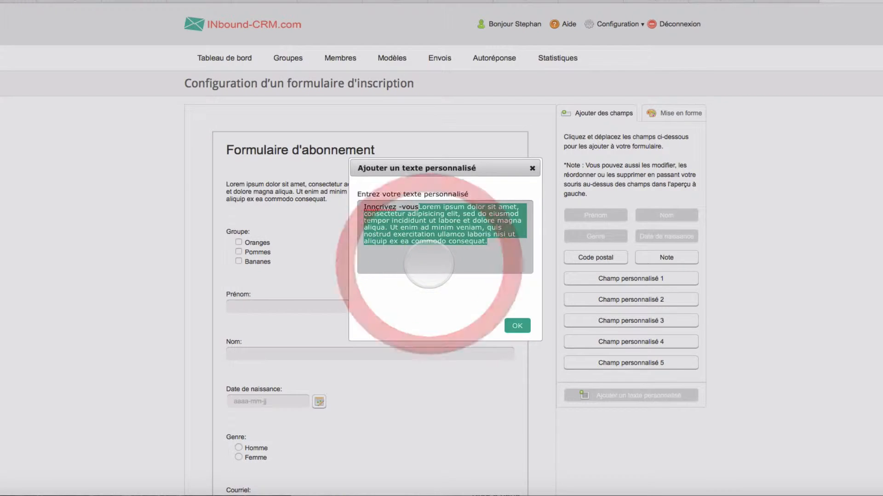
{"action": "key", "text": "BackSpace"}
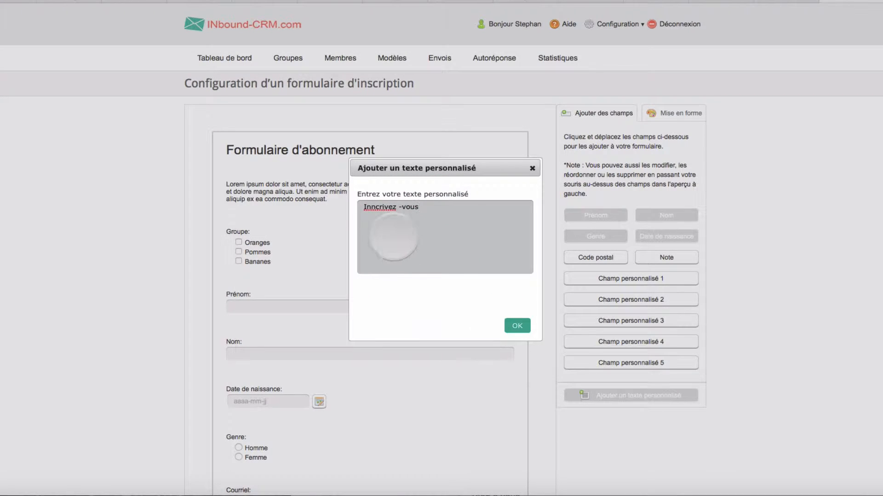
{"action": "left_click", "coordinate": [373, 209]}
{"action": "key", "text": "BackSpace"}
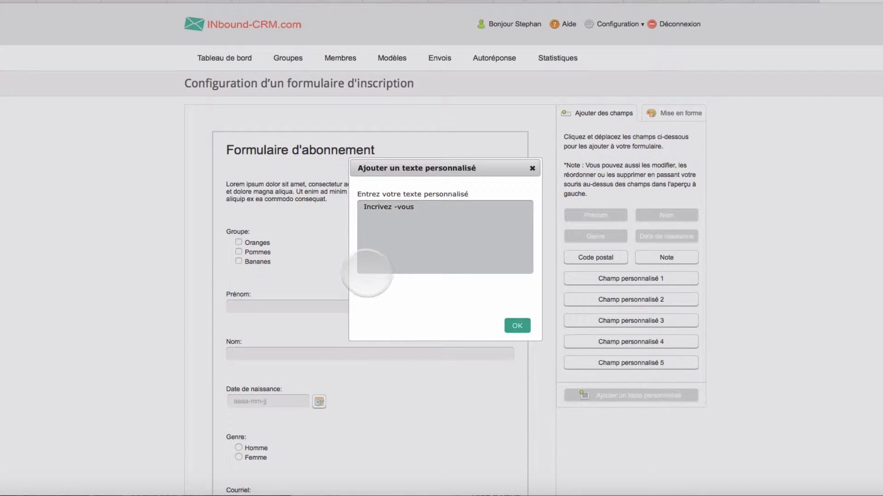
{"action": "left_click", "coordinate": [517, 326]}
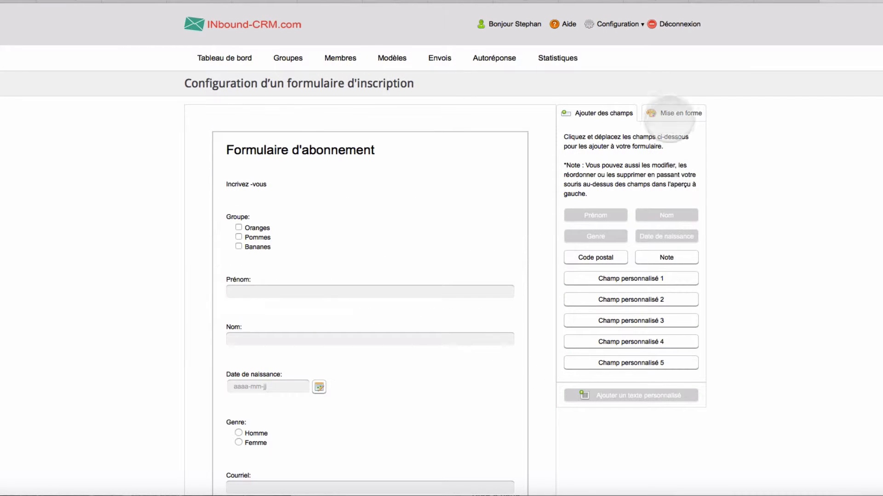
Step: Set the form's background colour to the pale blue-grey #d2d1de in the formatting settings
{"action": "left_click", "coordinate": [669, 112]}
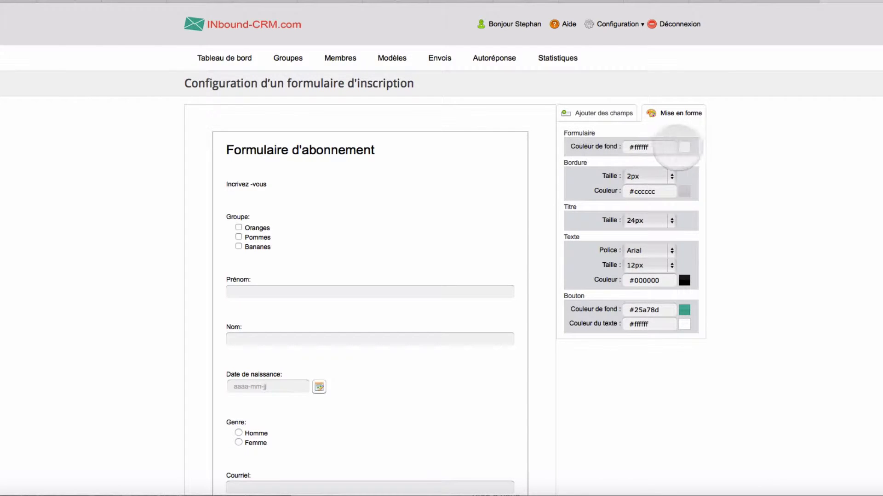
{"action": "left_click", "coordinate": [684, 146]}
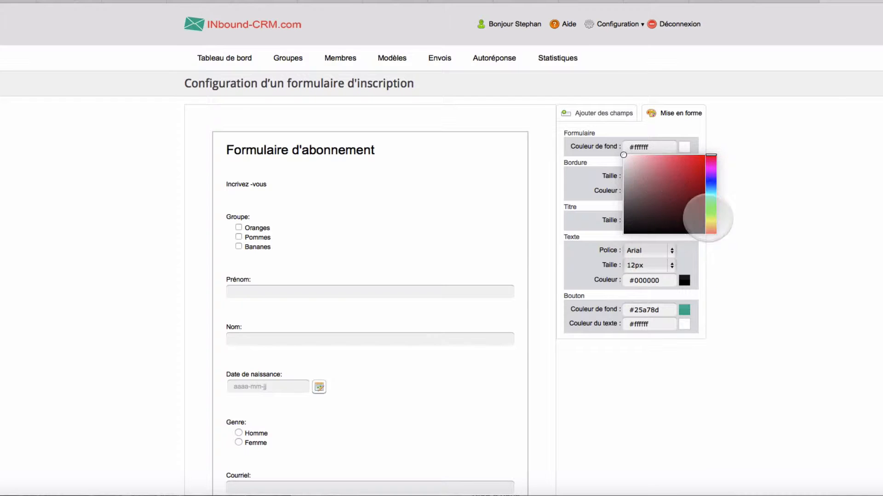
{"action": "left_click", "coordinate": [711, 222]}
{"action": "left_click", "coordinate": [711, 210]}
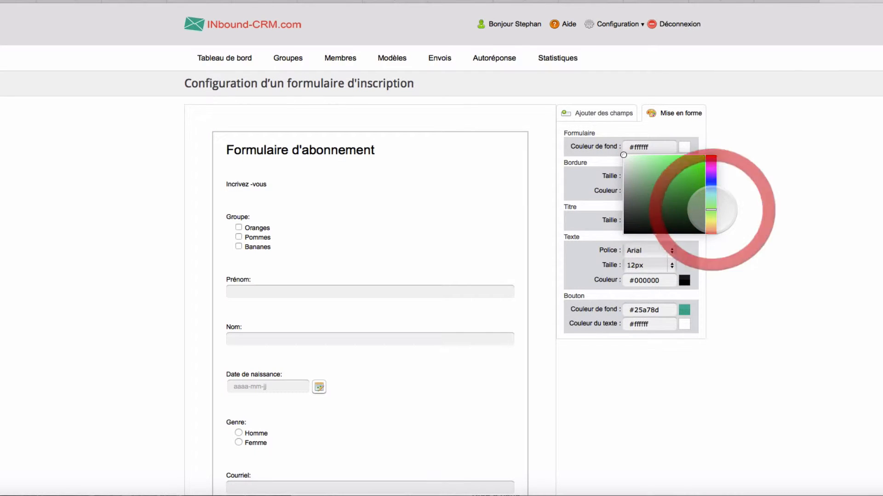
{"action": "left_click", "coordinate": [711, 188]}
{"action": "left_click", "coordinate": [711, 181]}
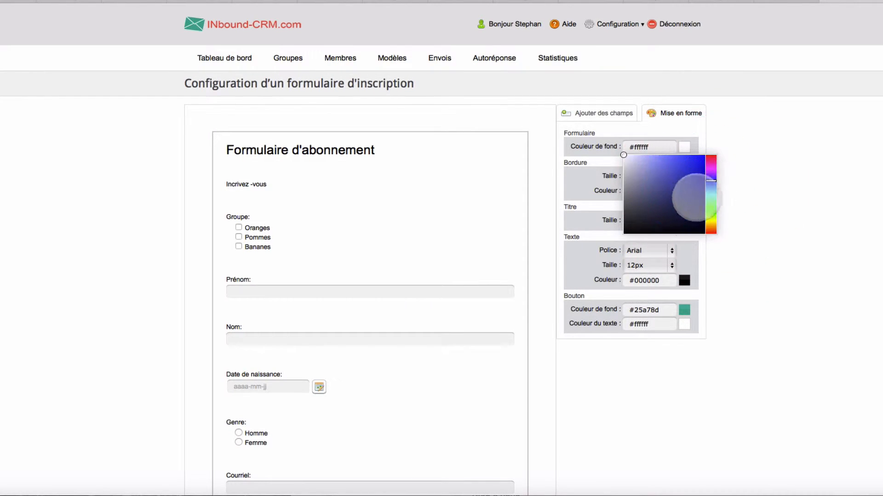
{"action": "mouse_move", "coordinate": [623, 155]}
{"action": "left_mouse_down"}
{"action": "mouse_move", "coordinate": [645, 172]}
{"action": "mouse_move", "coordinate": [630, 164]}
{"action": "left_mouse_up"}
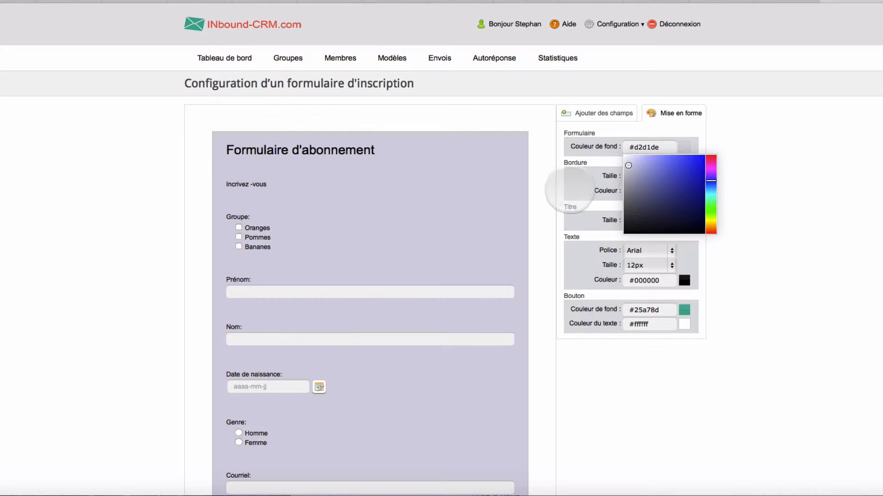
{"action": "left_click", "coordinate": [571, 191]}
Step: Set the form's border size to 3px and its border colour to the blue-violet #7171d9
{"action": "left_click", "coordinate": [672, 176]}
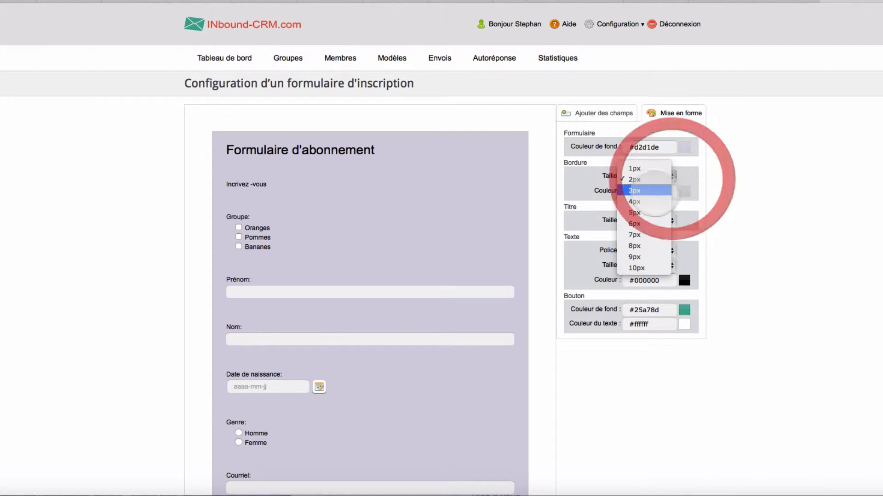
{"action": "left_click", "coordinate": [650, 191]}
{"action": "left_click", "coordinate": [685, 194]}
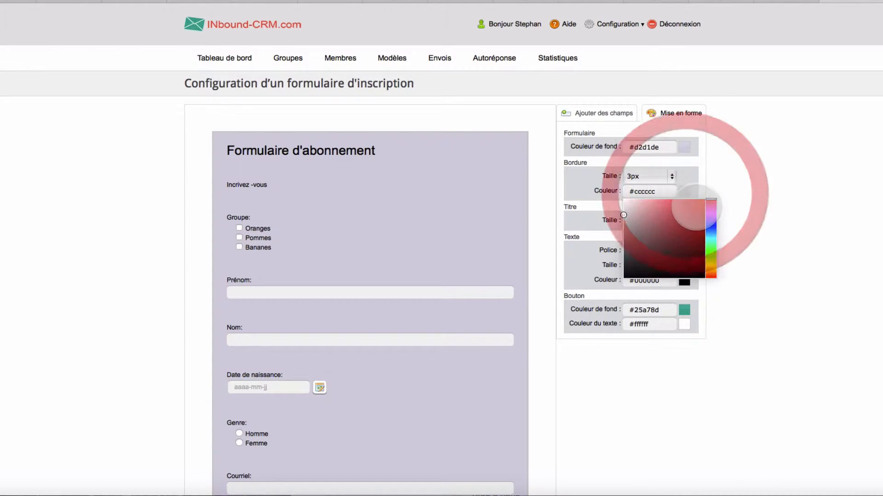
{"action": "left_click", "coordinate": [711, 226]}
{"action": "left_click", "coordinate": [663, 220]}
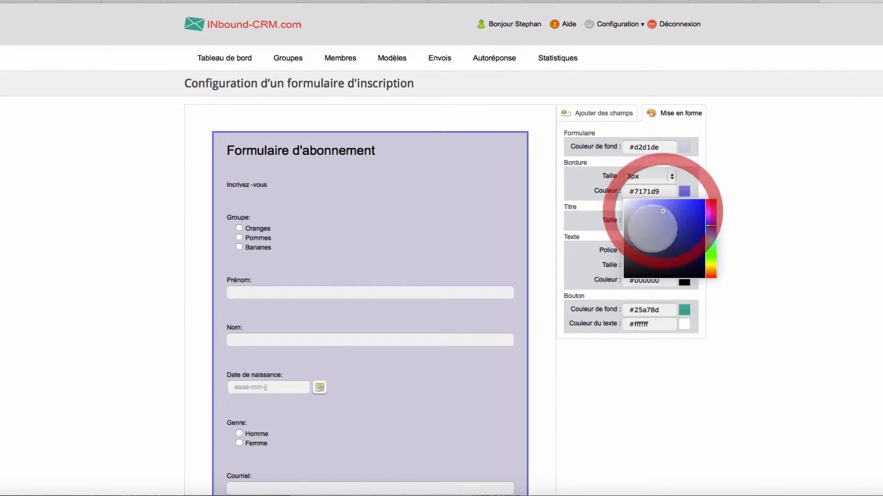
{"action": "left_click", "coordinate": [573, 219]}
Step: Set the title size to 28px and format the form text as Georgia at 16px
{"action": "left_click", "coordinate": [648, 221]}
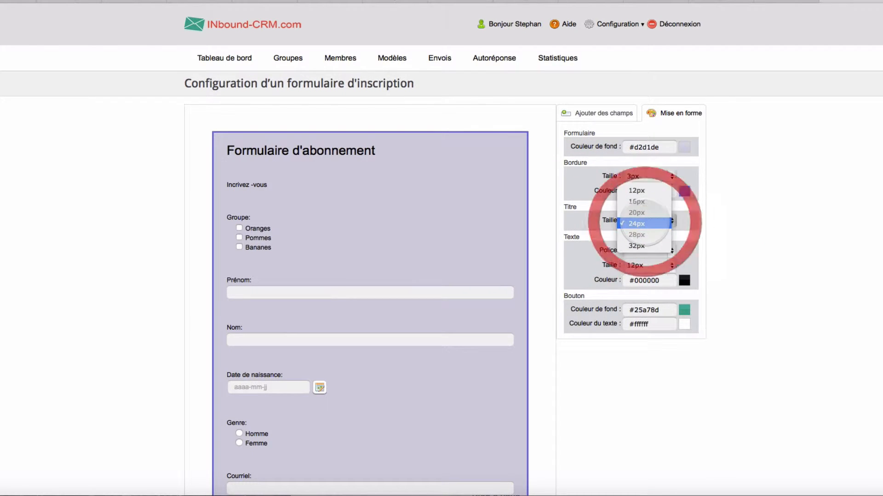
{"action": "left_click", "coordinate": [644, 232]}
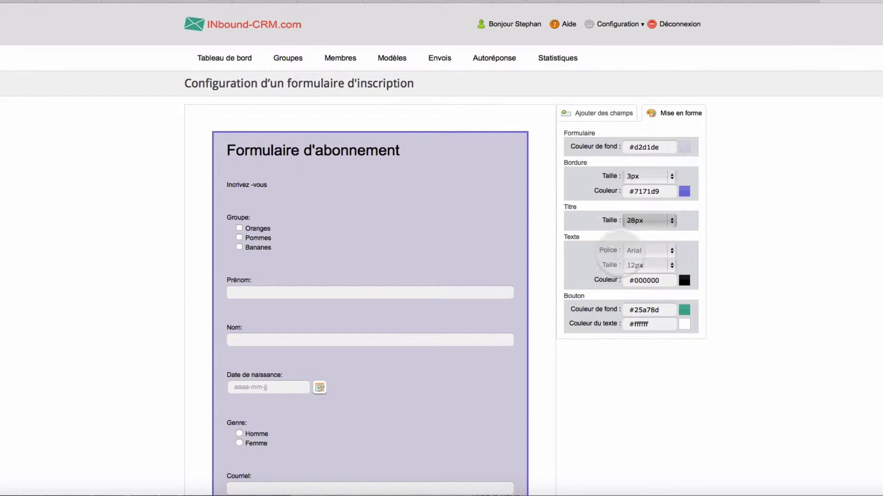
{"action": "left_click", "coordinate": [646, 265]}
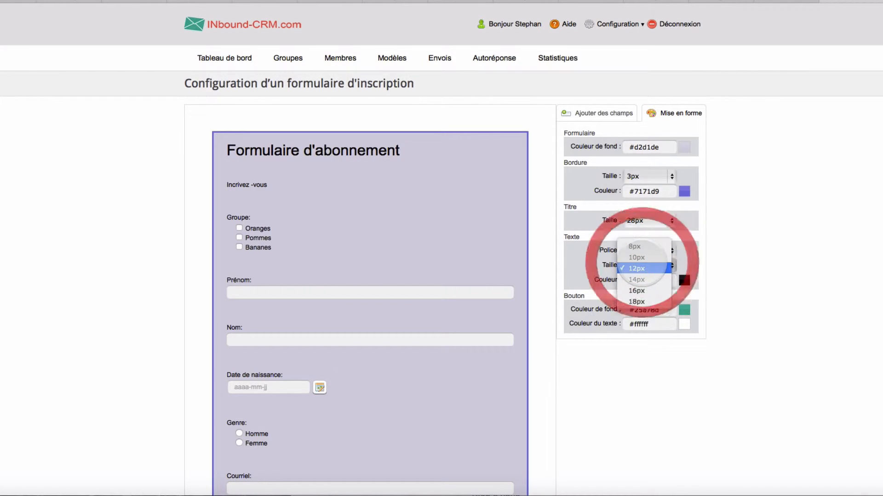
{"action": "left_click", "coordinate": [641, 288]}
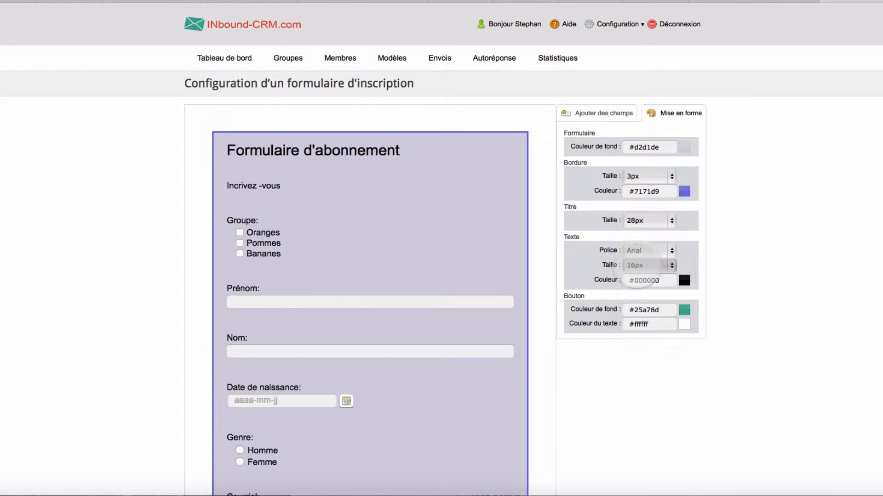
{"action": "left_click", "coordinate": [641, 251]}
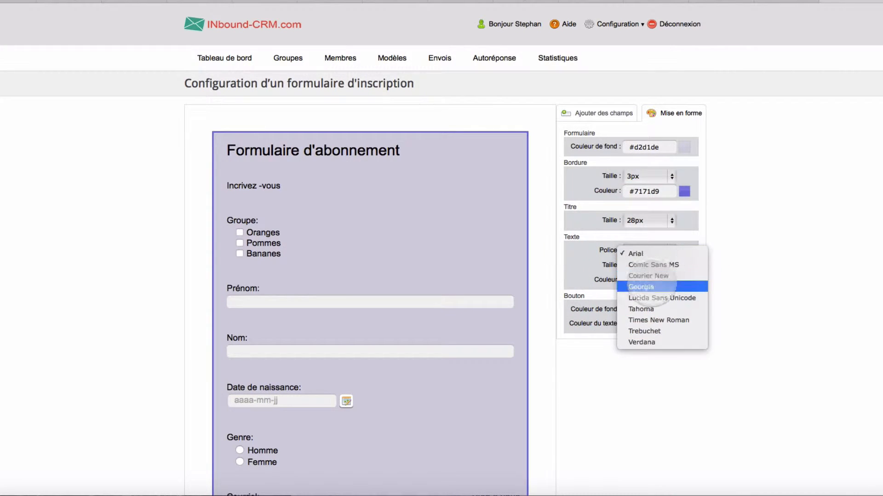
{"action": "left_click", "coordinate": [651, 287]}
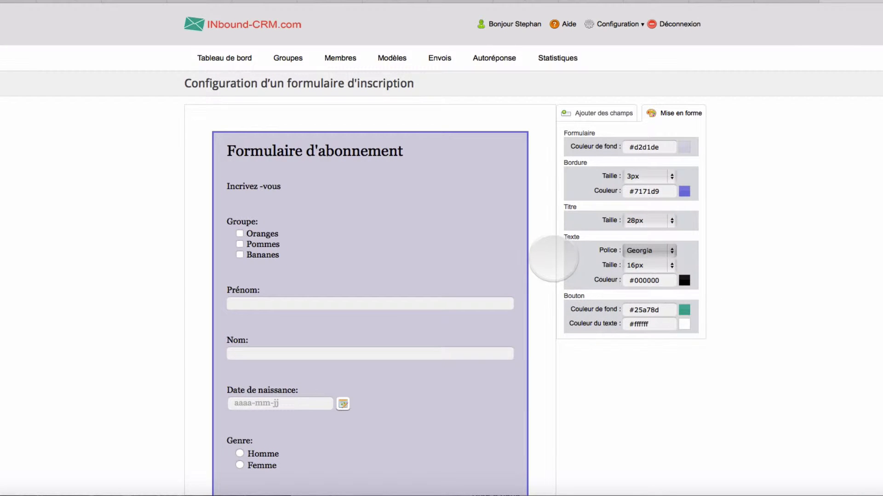
{"action": "left_click", "coordinate": [532, 254]}
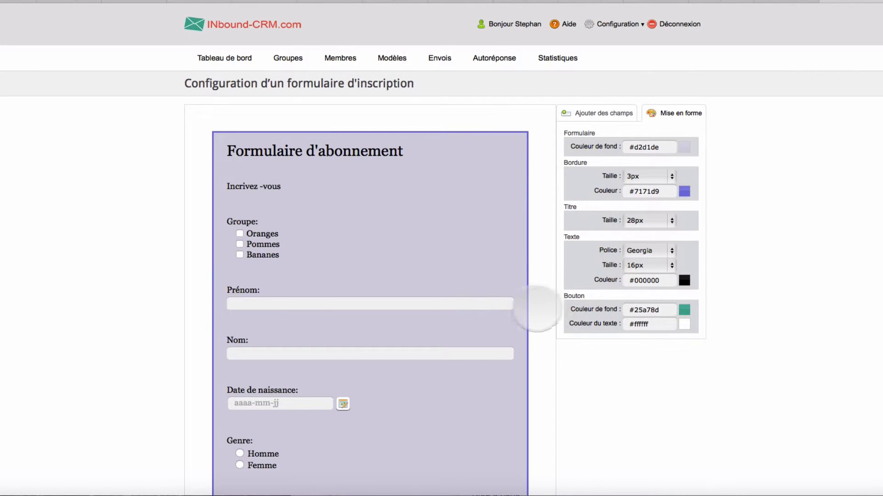
Step: Change the background colour of the Soumettre button to the dark blue #2529a8
{"action": "scroll", "coordinate": [460, 294], "scroll_direction": "down", "scroll_amount": 2}
{"action": "scroll", "coordinate": [437, 294], "scroll_direction": "down", "scroll_amount": 4}
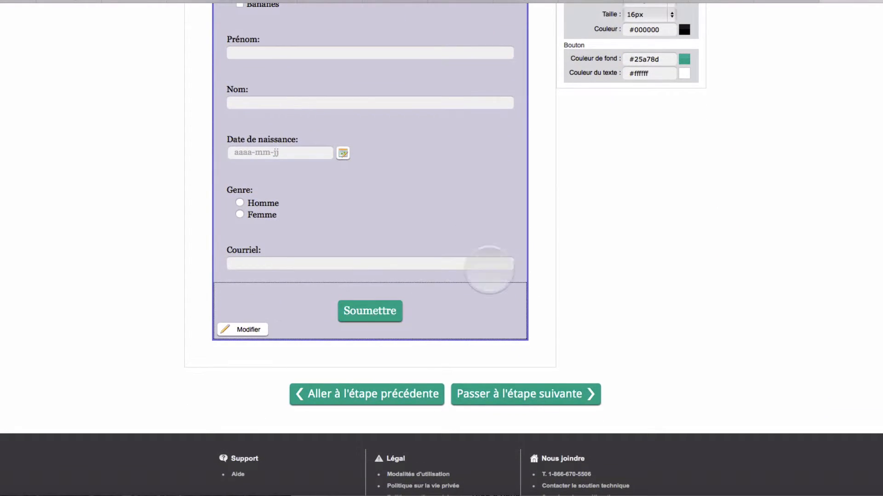
{"action": "left_click", "coordinate": [684, 59]}
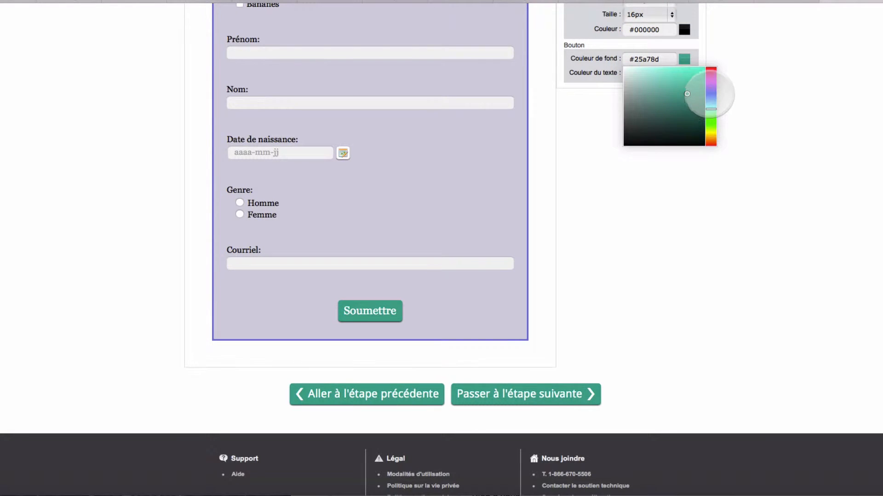
{"action": "left_click", "coordinate": [711, 94]}
{"action": "left_click", "coordinate": [650, 197]}
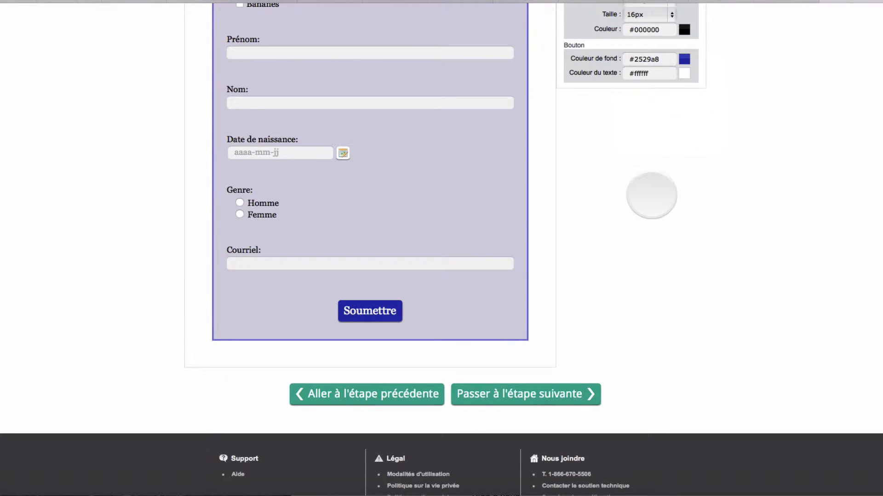
Step: Review the formatted form, proceed to the confirmation page settings and generate the form with the custom page URL left blank
{"action": "scroll", "coordinate": [621, 200], "scroll_direction": "up", "scroll_amount": 1}
{"action": "scroll", "coordinate": [622, 200], "scroll_direction": "up", "scroll_amount": 3}
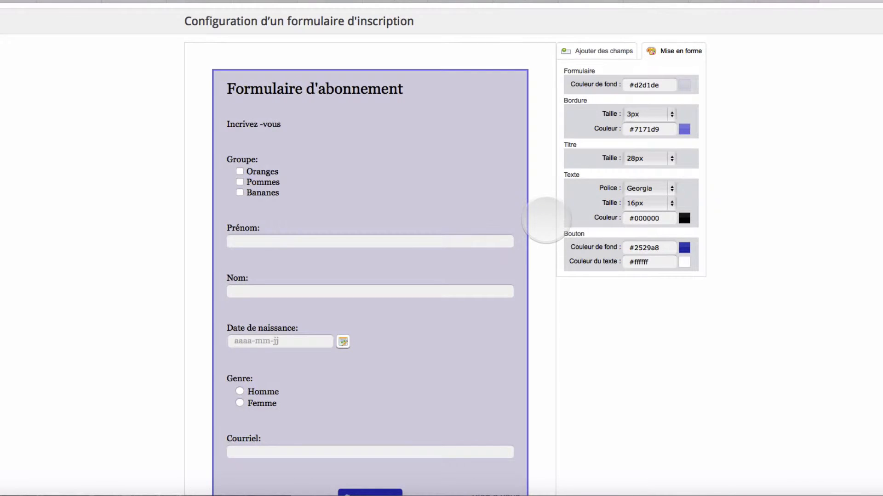
{"action": "scroll", "coordinate": [551, 220], "scroll_direction": "down", "scroll_amount": 1}
{"action": "scroll", "coordinate": [547, 221], "scroll_direction": "down", "scroll_amount": 4}
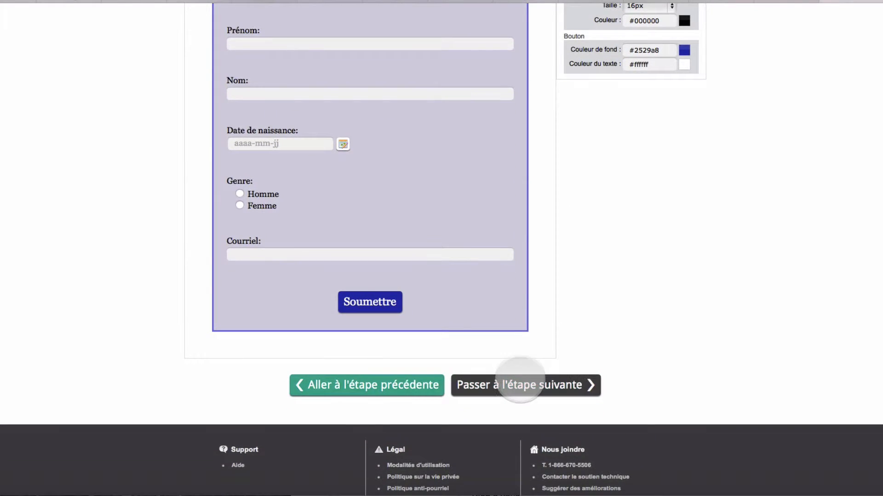
{"action": "left_click", "coordinate": [520, 379]}
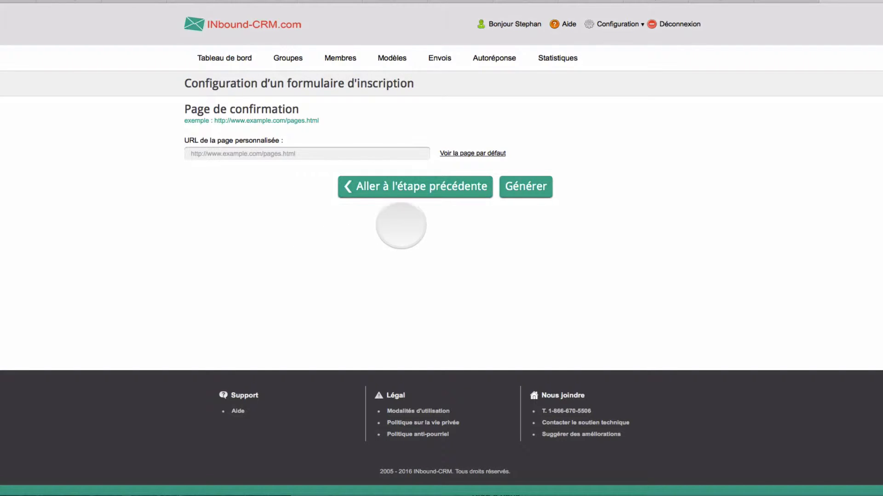
{"action": "left_click", "coordinate": [526, 184]}
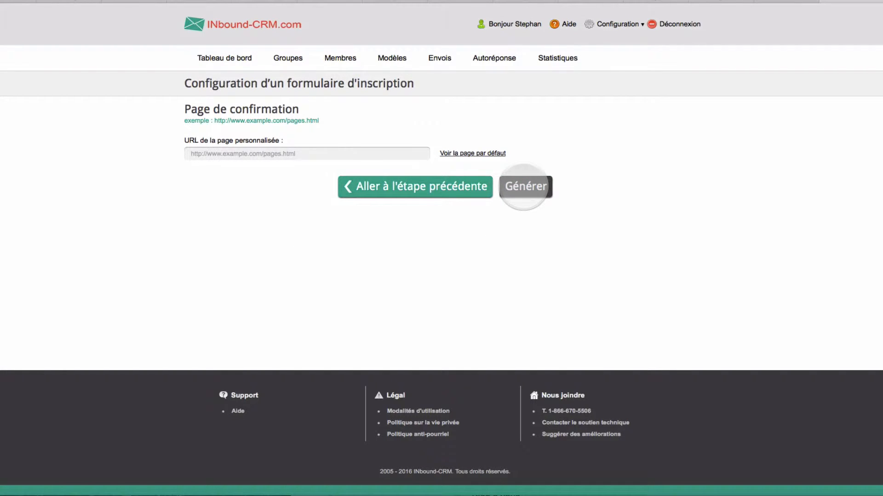
{"action": "left_click", "coordinate": [524, 186]}
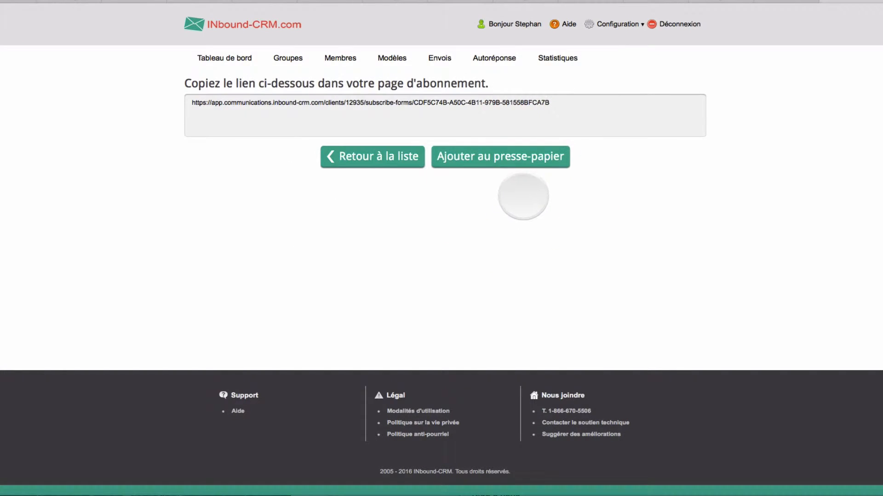
Step: Select the whole generated subscription form link and copy it
{"action": "left_click", "coordinate": [381, 118]}
{"action": "key", "text": "ctrl+c"}
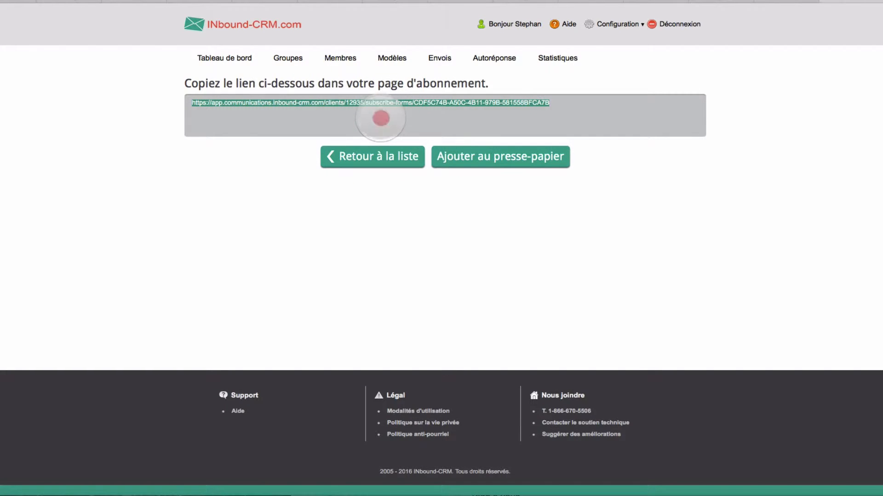
{"action": "right_click", "coordinate": [380, 118]}
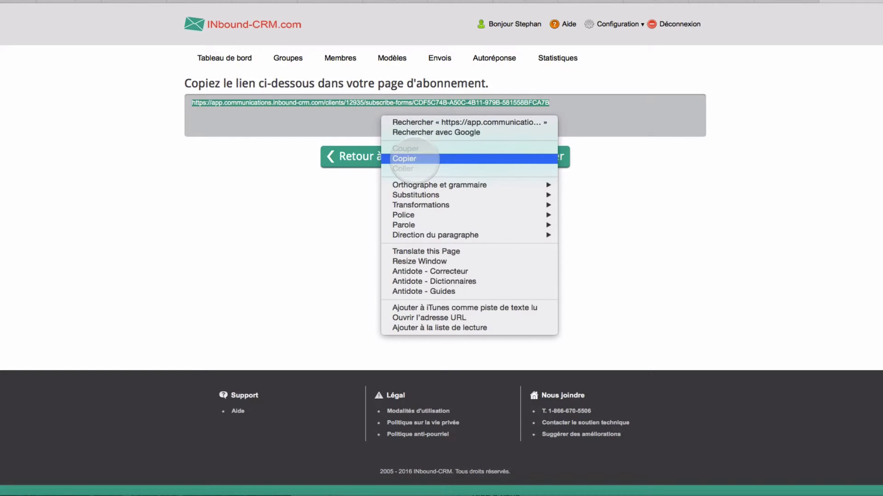
{"action": "left_click", "coordinate": [411, 158]}
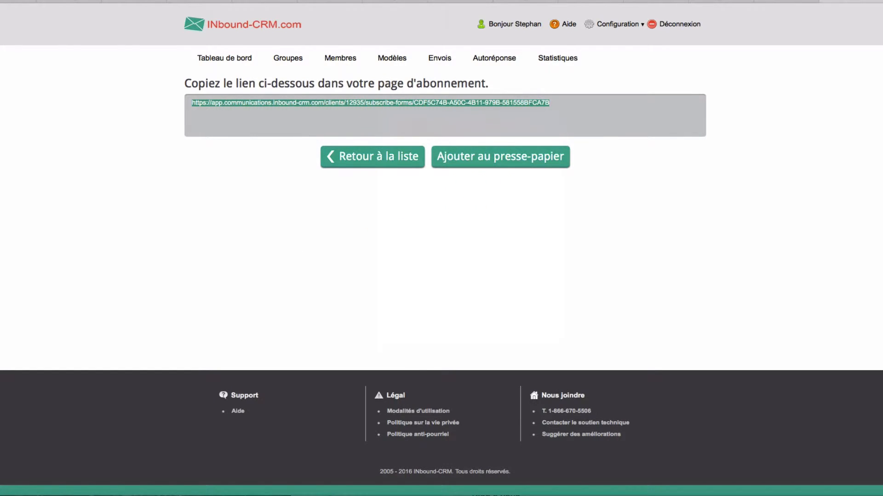
Step: Switch to the kiosk setup application at Étape # 2 and activate the field for the INbound-CRM form code
{"action": "left_click_drag", "start_coordinate": [0, 9], "coordinate": [326, 1]}
{"action": "left_click_drag", "start_coordinate": [214, 1], "coordinate": [226, 0]}
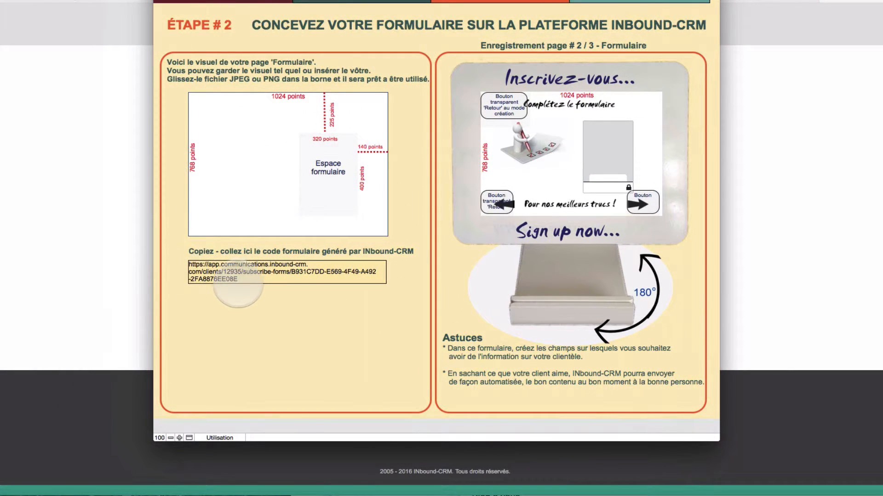
{"action": "left_click", "coordinate": [244, 276]}
{"action": "left_click", "coordinate": [253, 313]}
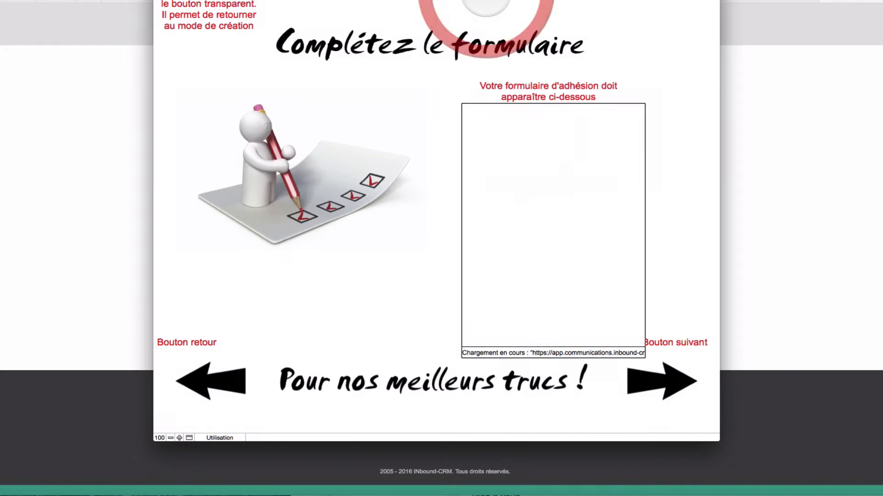
Step: Preview the kiosk's form page and look through the currently linked subscription form
{"action": "left_click", "coordinate": [488, 7]}
{"action": "scroll", "coordinate": [488, 172], "scroll_direction": "down", "scroll_amount": 10}
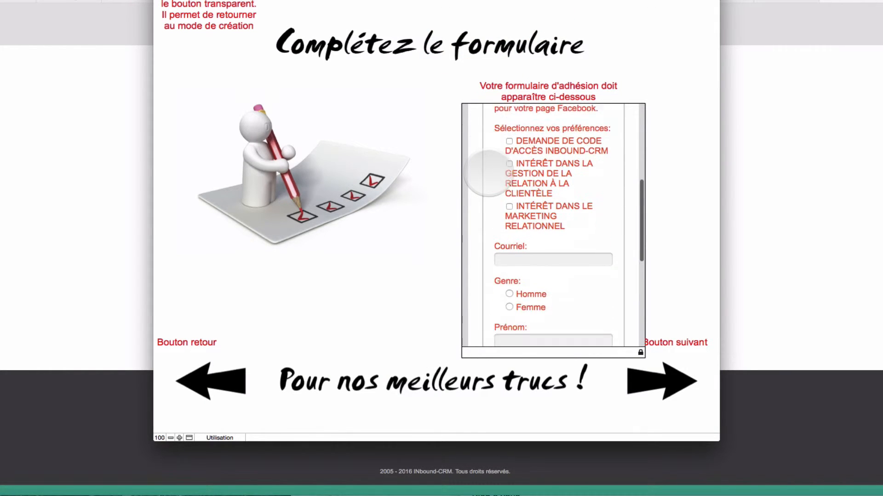
{"action": "scroll", "coordinate": [485, 173], "scroll_direction": "down", "scroll_amount": 3}
{"action": "scroll", "coordinate": [480, 160], "scroll_direction": "up", "scroll_amount": 15}
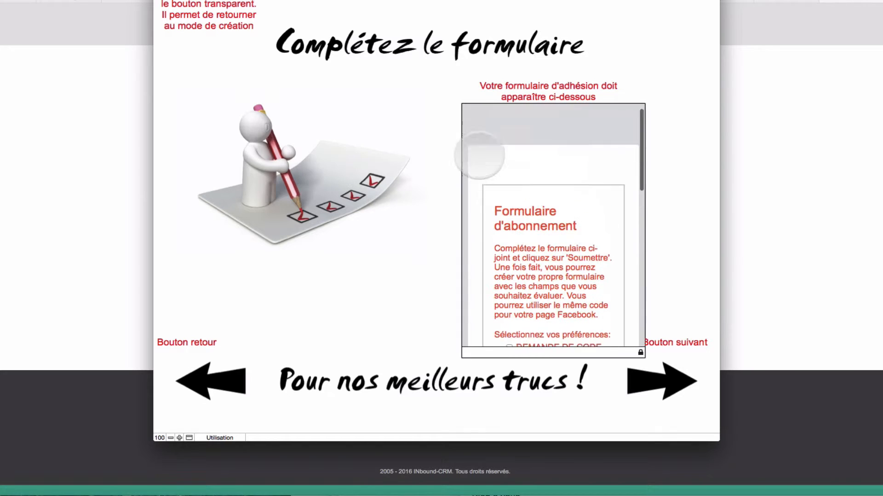
Step: Replace the form code at Étape # 2 with the copied subscription form link and preview the kiosk's form page
{"action": "left_click", "coordinate": [211, 7]}
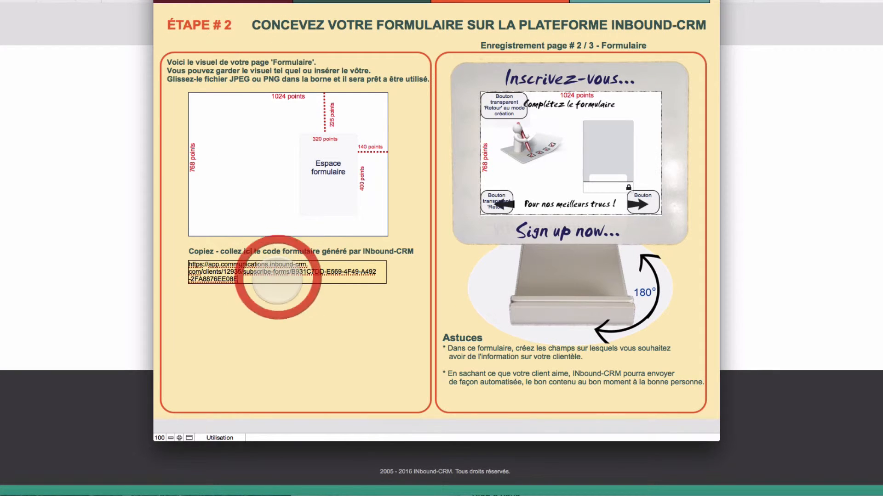
{"action": "left_click_drag", "start_coordinate": [262, 292], "coordinate": [175, 257]}
{"action": "key", "text": "BackSpace"}
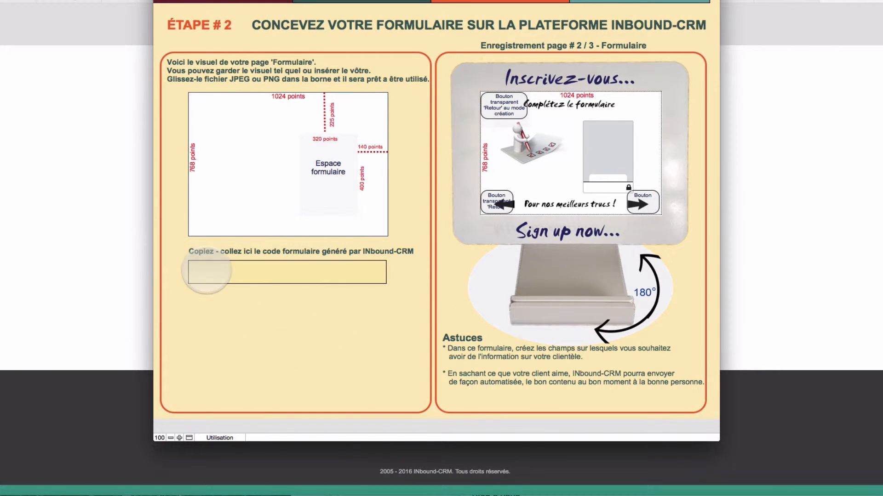
{"action": "left_click", "coordinate": [207, 270]}
{"action": "right_click", "coordinate": [207, 270]}
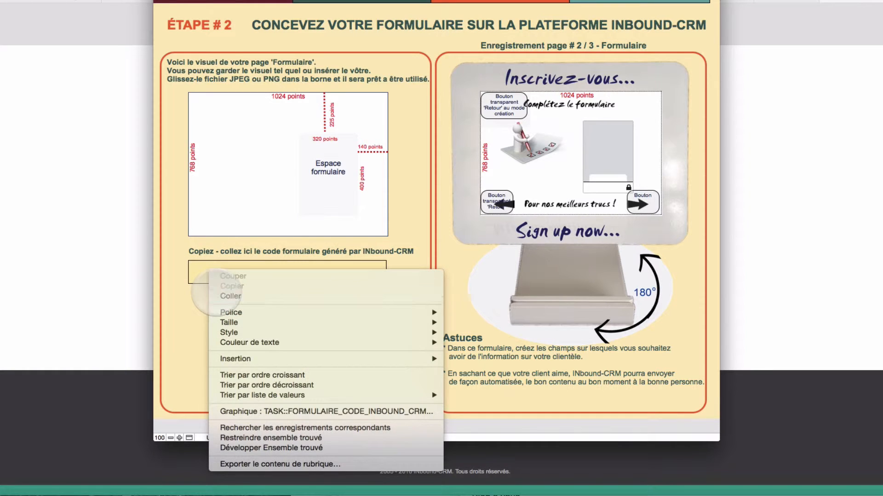
{"action": "left_click", "coordinate": [212, 295]}
{"action": "left_click", "coordinate": [213, 318]}
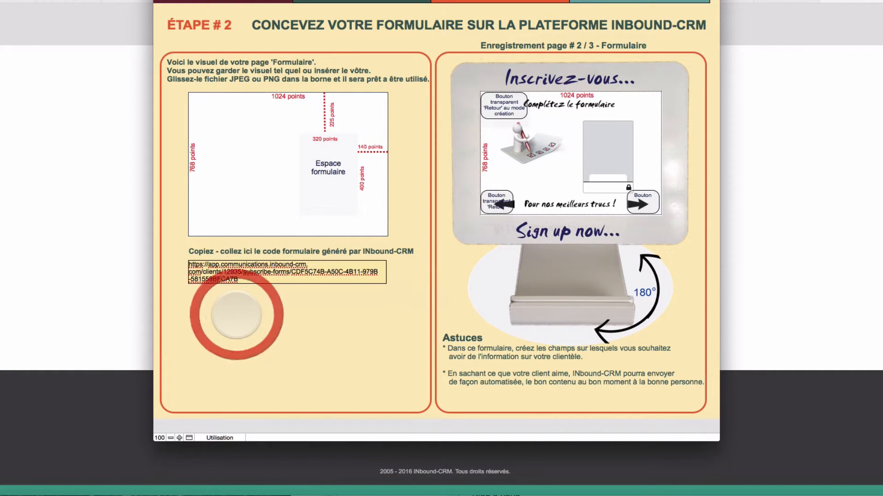
{"action": "left_click", "coordinate": [502, 1]}
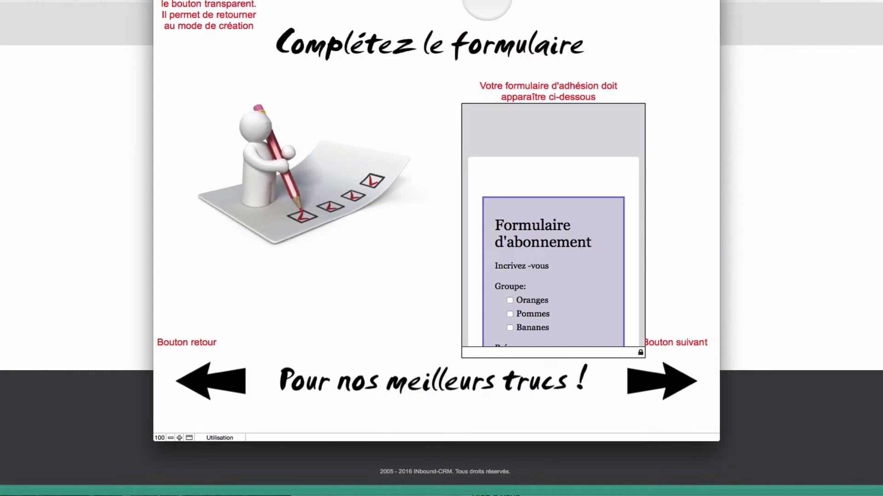
Step: Look through the linked subscription form in the kiosk preview, checking its title, group choices and fields
{"action": "scroll", "coordinate": [507, 144], "scroll_direction": "down", "scroll_amount": 5}
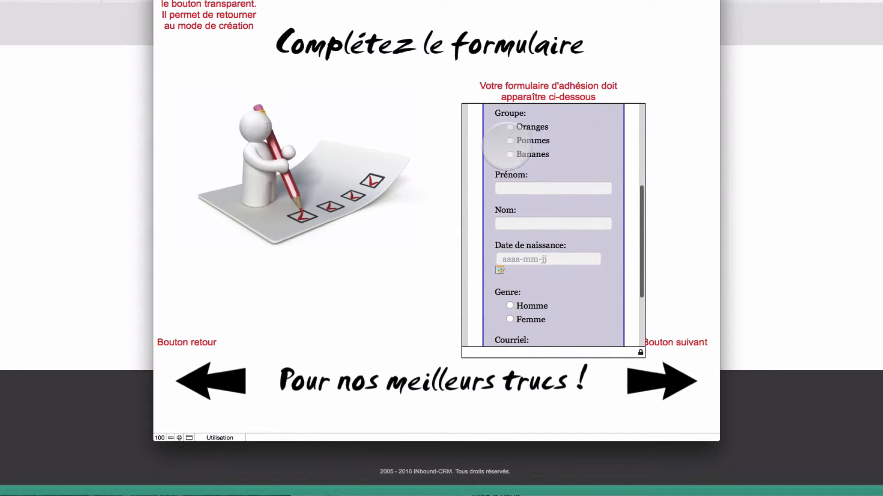
{"action": "scroll", "coordinate": [507, 146], "scroll_direction": "up", "scroll_amount": 6}
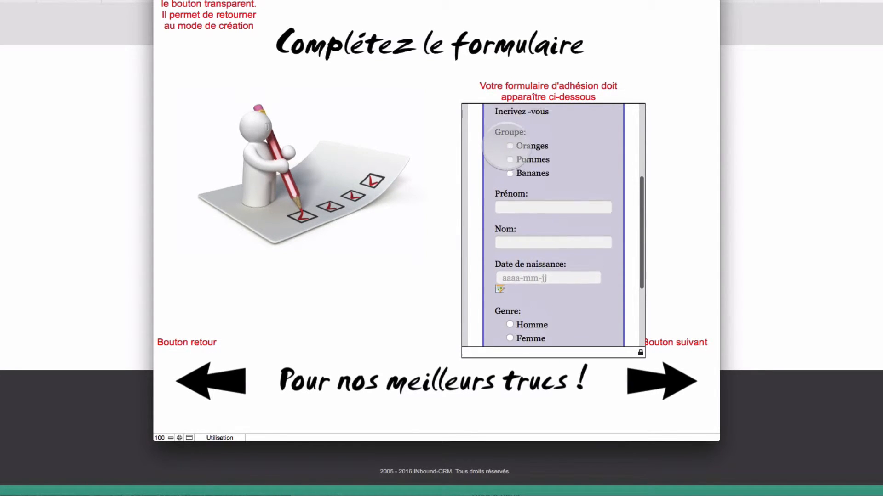
{"action": "scroll", "coordinate": [507, 144], "scroll_direction": "up", "scroll_amount": 3}
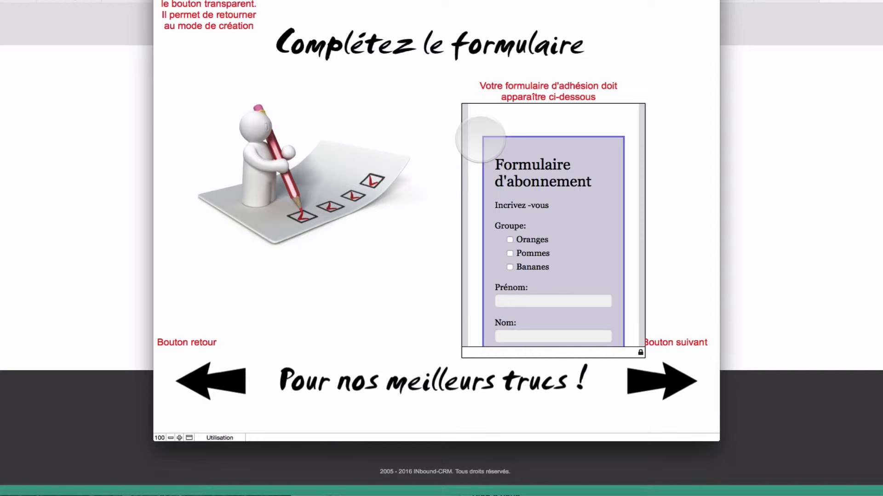
{"action": "scroll", "coordinate": [480, 139], "scroll_direction": "down", "scroll_amount": 3}
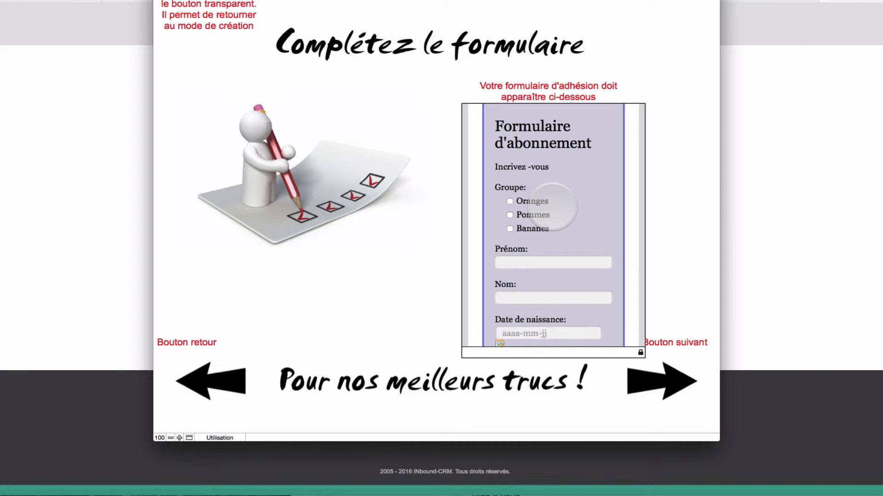
{"action": "scroll", "coordinate": [553, 207], "scroll_direction": "down", "scroll_amount": 2}
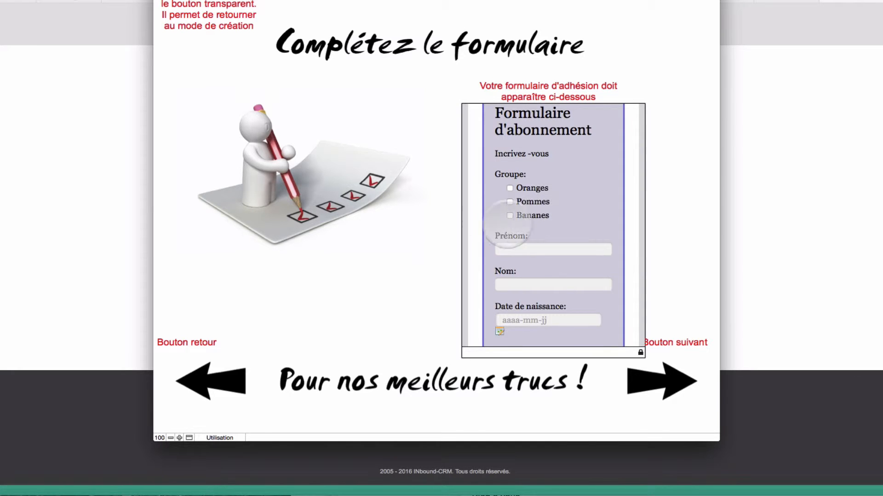
Step: Choose the groups Bananes and Oranges in the previewed form and view its remaining fields down to Soumettre
{"action": "left_click", "coordinate": [508, 216]}
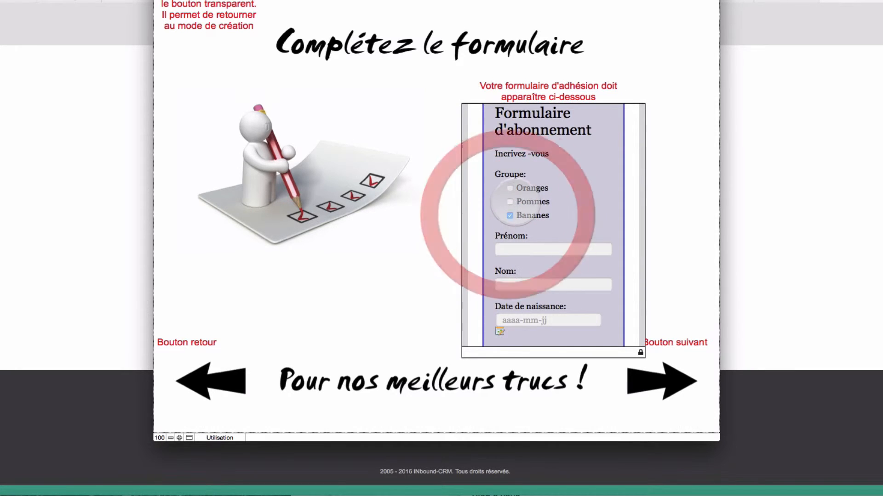
{"action": "left_click", "coordinate": [509, 188]}
{"action": "scroll", "coordinate": [498, 200], "scroll_direction": "down", "scroll_amount": 3}
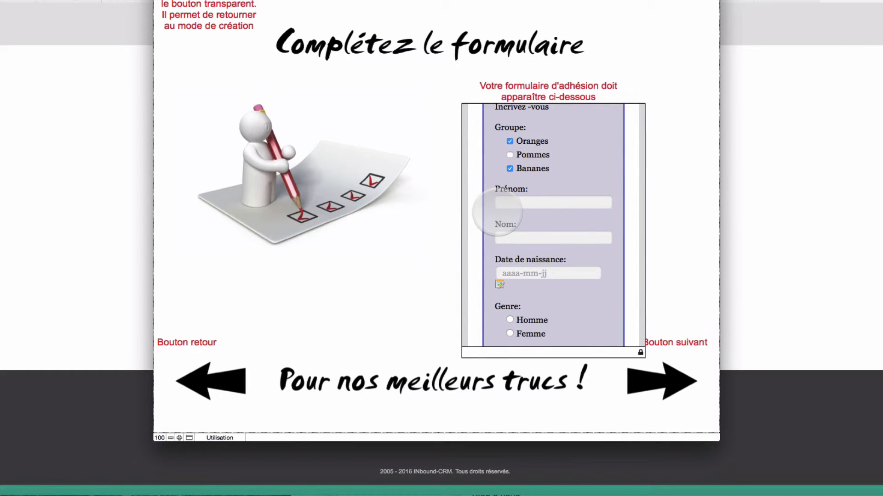
{"action": "scroll", "coordinate": [494, 251], "scroll_direction": "down", "scroll_amount": 3}
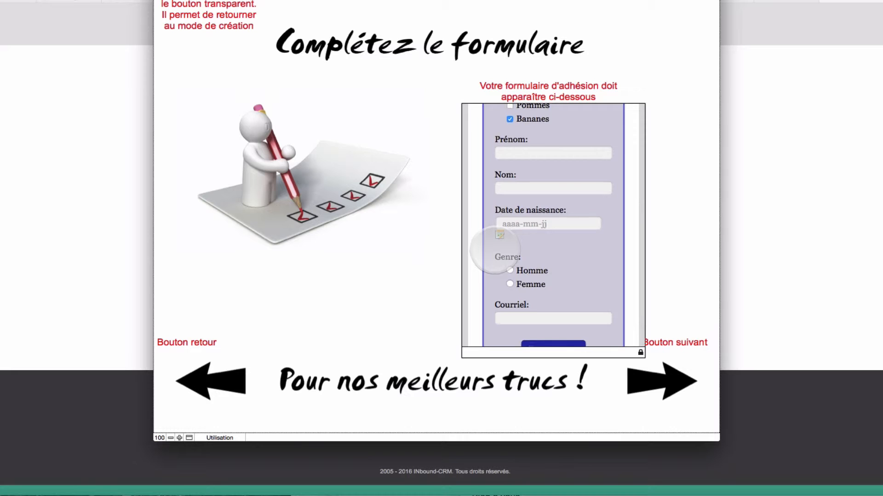
{"action": "scroll", "coordinate": [494, 251], "scroll_direction": "down", "scroll_amount": 3}
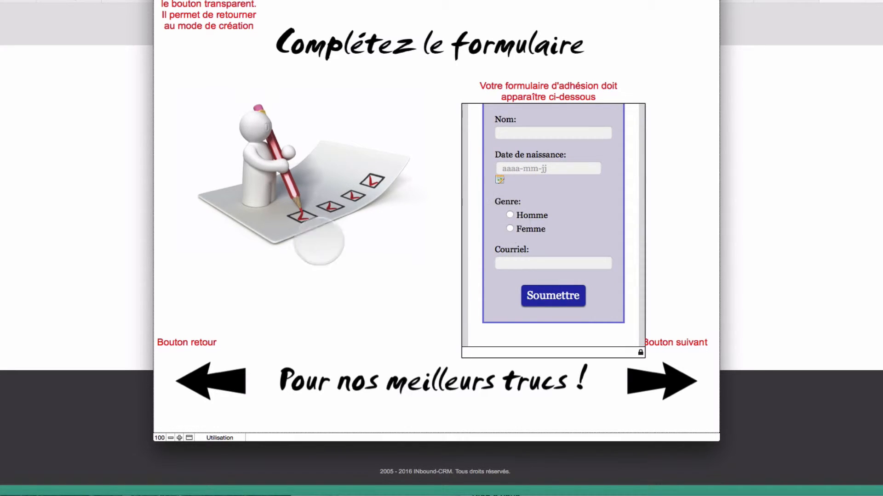
Step: Switch back to INbound-CRM, return to the subscription form list and open Formulaire A for editing
{"action": "left_click", "coordinate": [124, 233]}
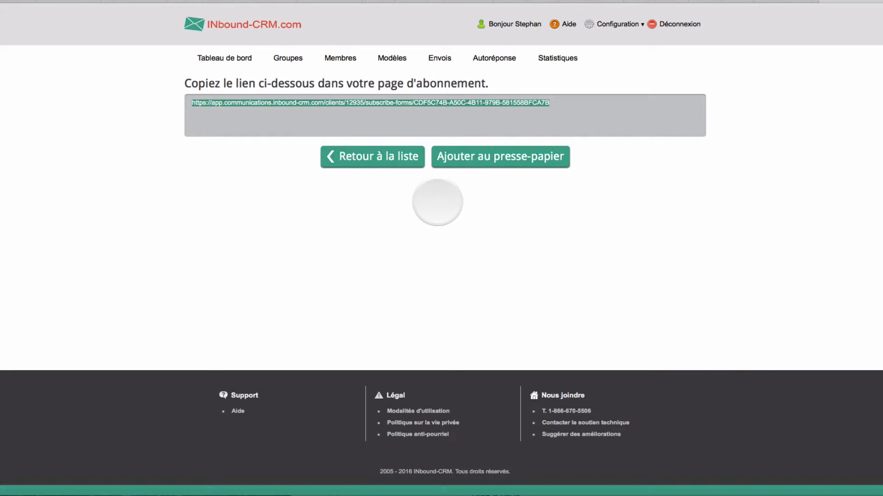
{"action": "left_click", "coordinate": [367, 161]}
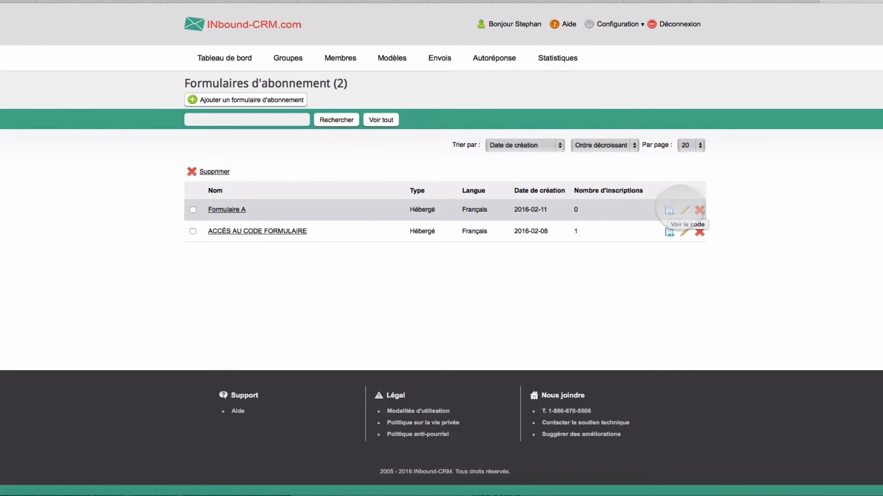
{"action": "left_click", "coordinate": [684, 210]}
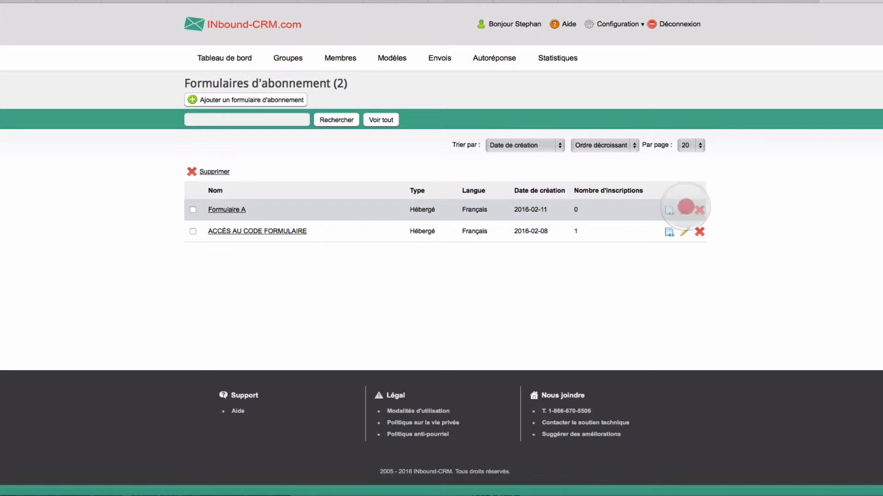
Step: Review the configuration and field layout of Formulaire A, and return to its first configuration step
{"action": "scroll", "coordinate": [443, 305], "scroll_direction": "down", "scroll_amount": 5}
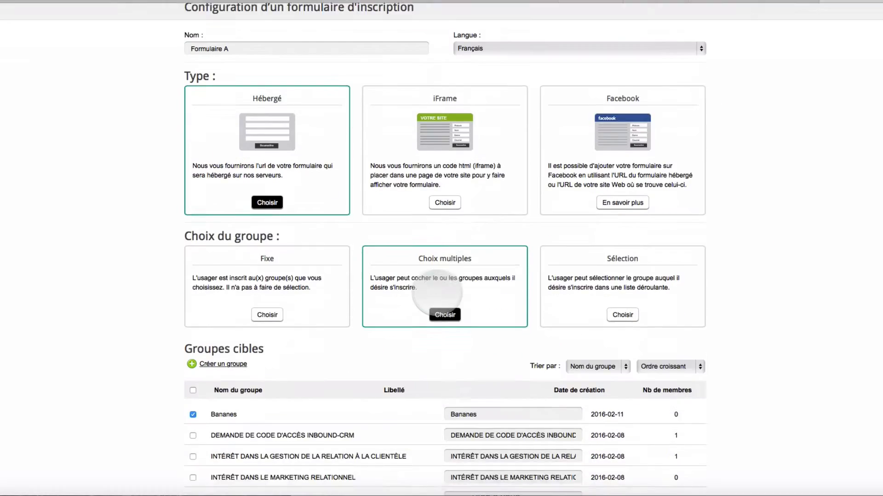
{"action": "left_click", "coordinate": [446, 385]}
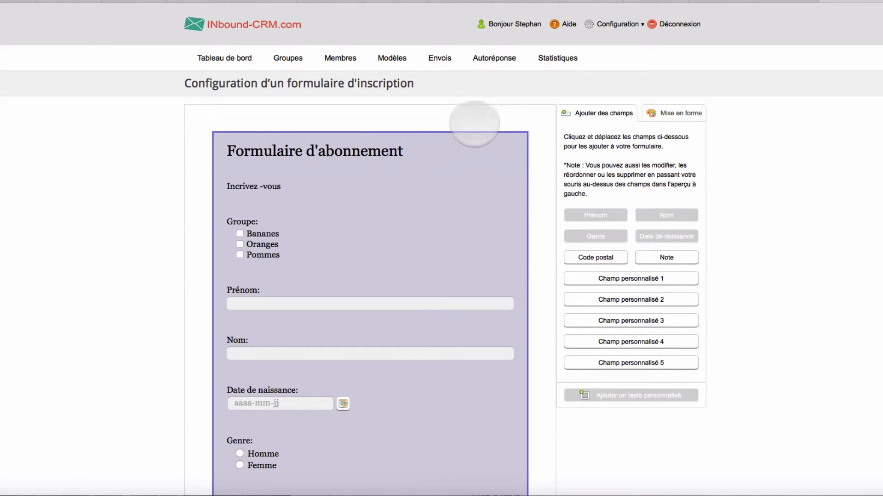
{"action": "left_click", "coordinate": [135, 140]}
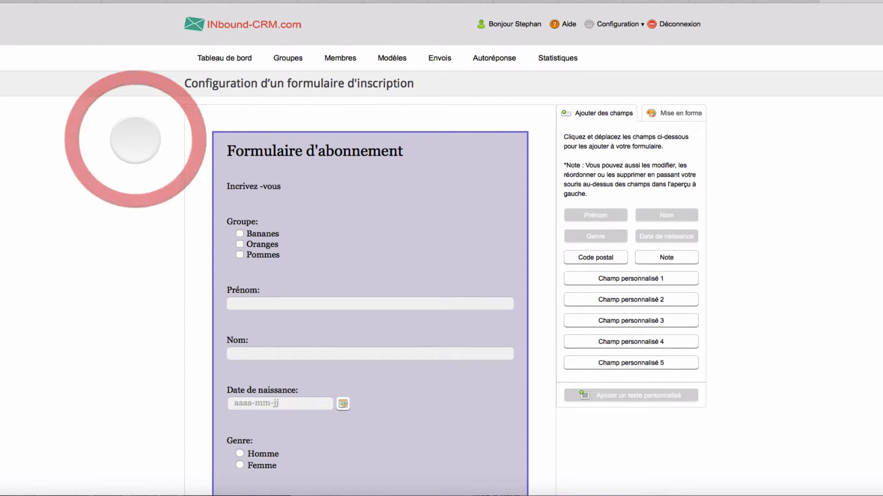
{"action": "scroll", "coordinate": [507, 91], "scroll_direction": "down", "scroll_amount": 5}
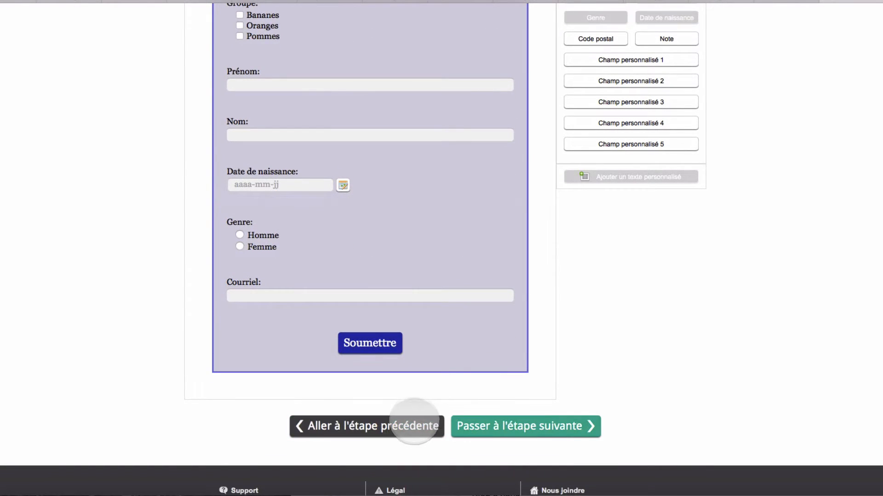
{"action": "left_click", "coordinate": [407, 428]}
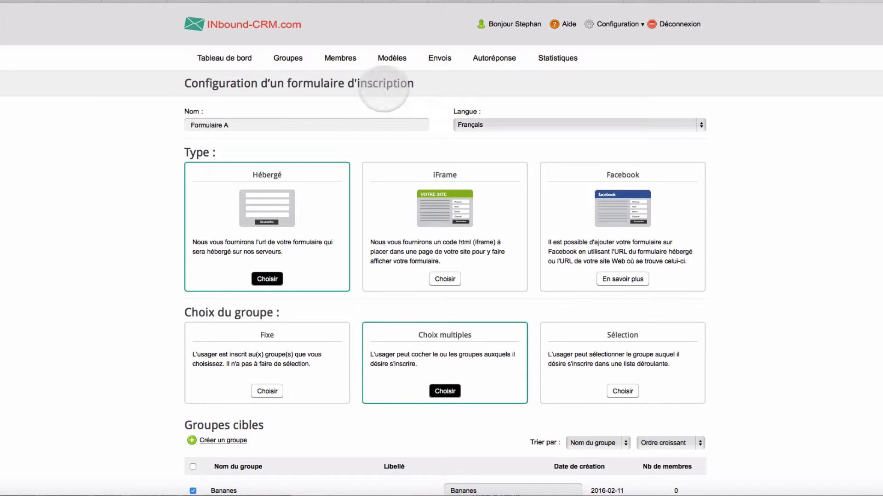
Step: Create an Anniversaires autoresponse rule named "Souhait d'anniversaire" and proceed to the template selection
{"action": "left_click", "coordinate": [492, 59]}
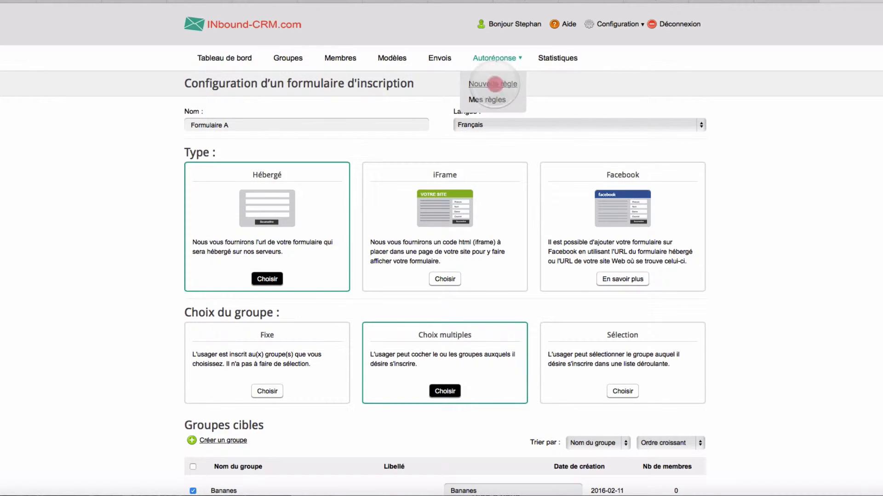
{"action": "left_click", "coordinate": [492, 84]}
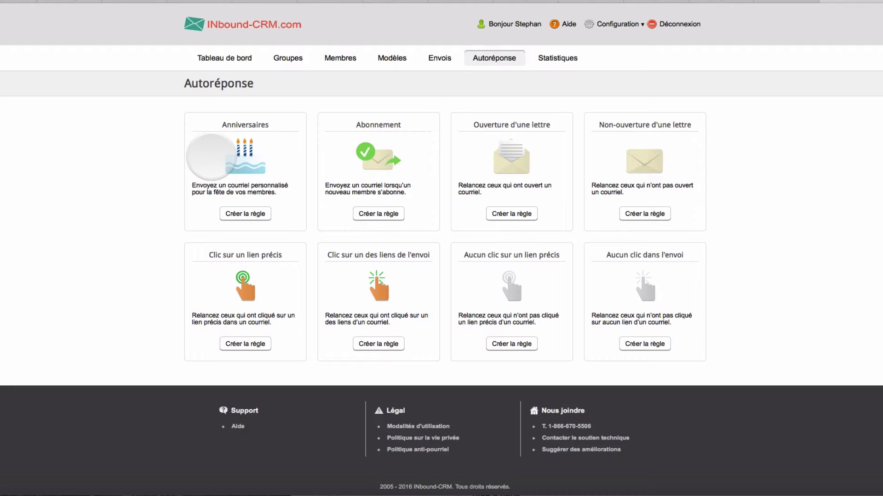
{"action": "left_click", "coordinate": [238, 214]}
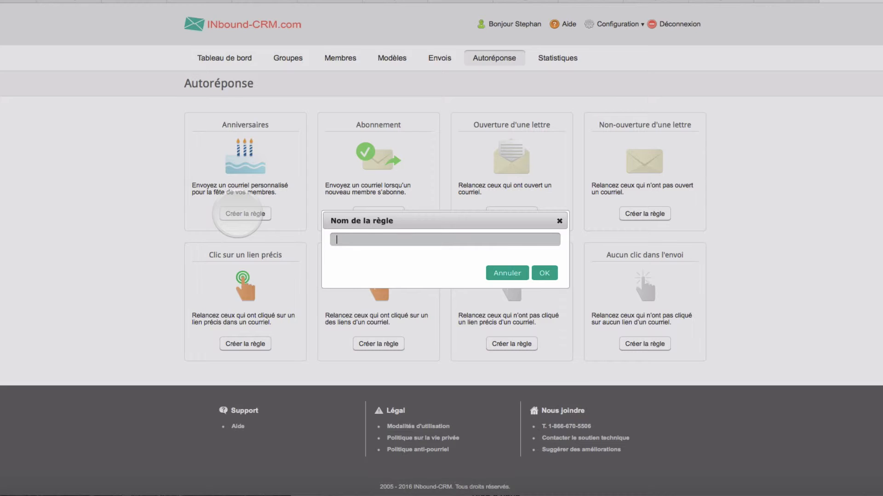
{"action": "type", "text": "Souhait d'anniversaire"}
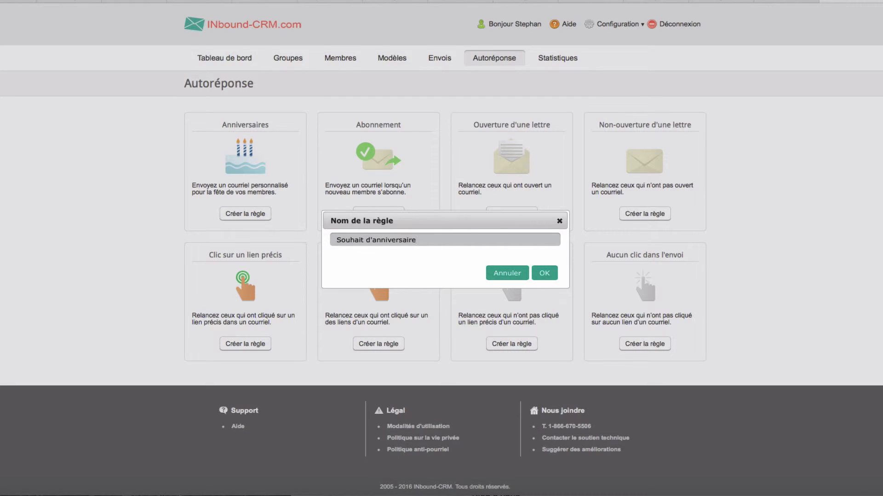
{"action": "left_click", "coordinate": [544, 273]}
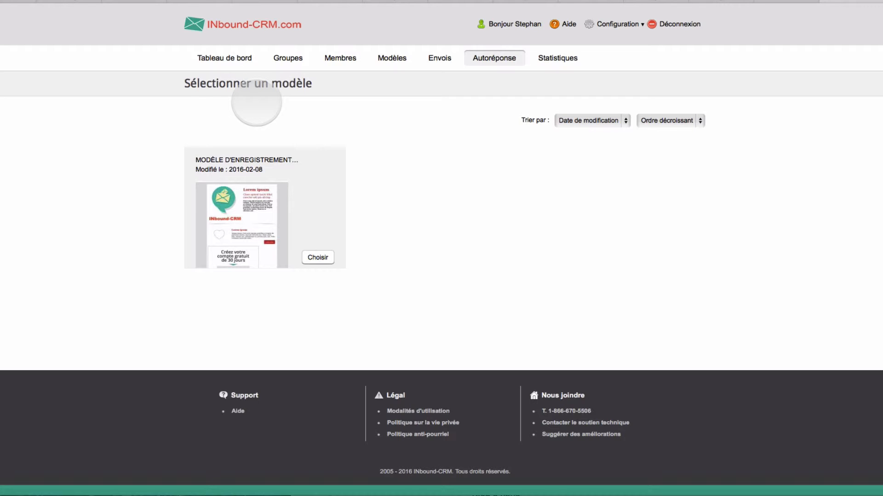
Step: Create an Abonnement autoresponse rule named "Test" for new subscribers and proceed to the template selection
{"action": "mouse_move", "coordinate": [499, 56]}
{"action": "left_click", "coordinate": [488, 83]}
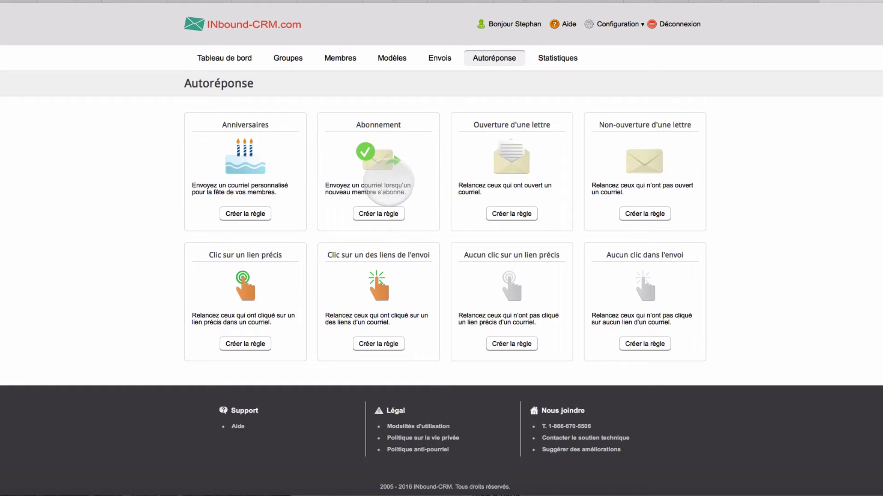
{"action": "left_click", "coordinate": [379, 214]}
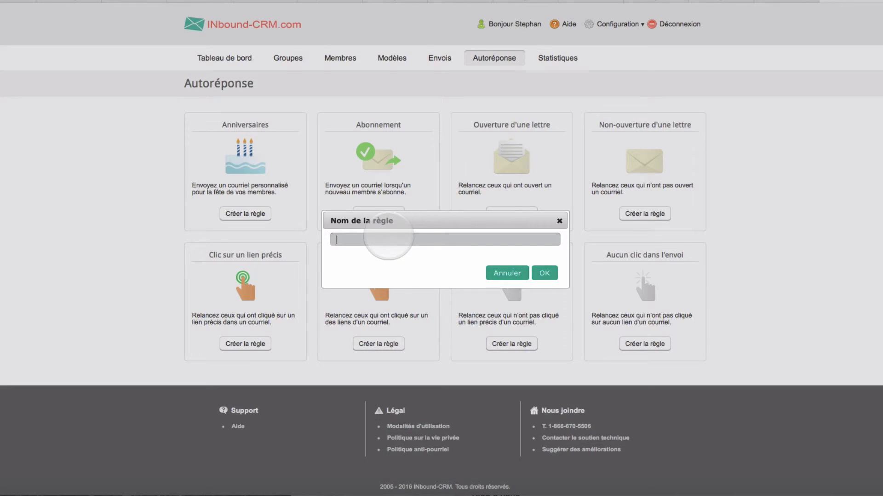
{"action": "type", "text": "Test"}
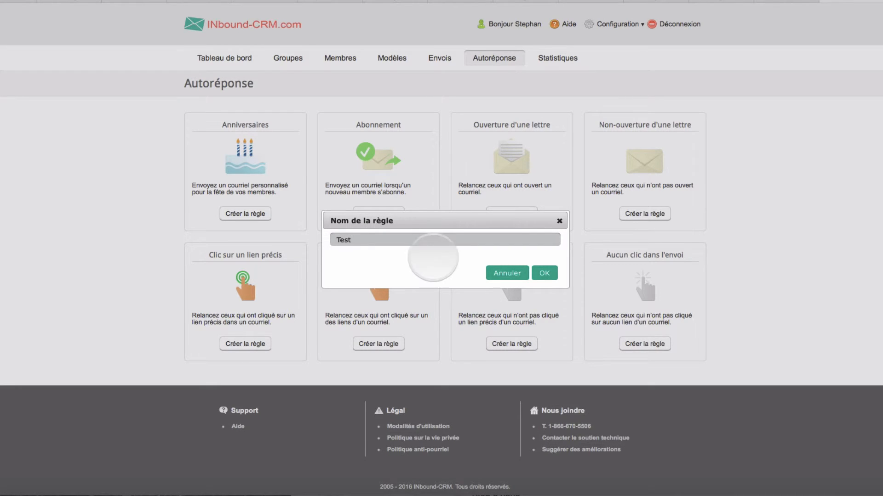
{"action": "left_click", "coordinate": [545, 273]}
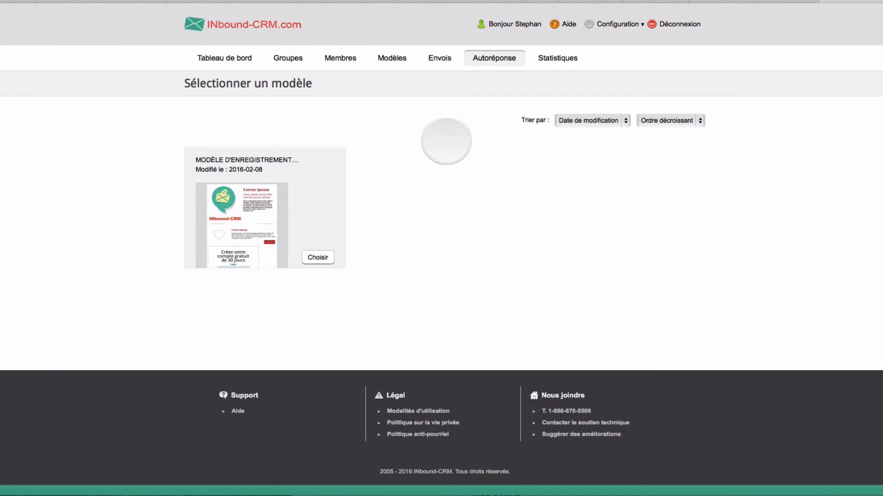
Step: Use the MODÈLE D'ENREGISTREMENT CLIENT template for the rule, choose the e-mail's language and continue to the rule configuration
{"action": "left_click", "coordinate": [317, 257]}
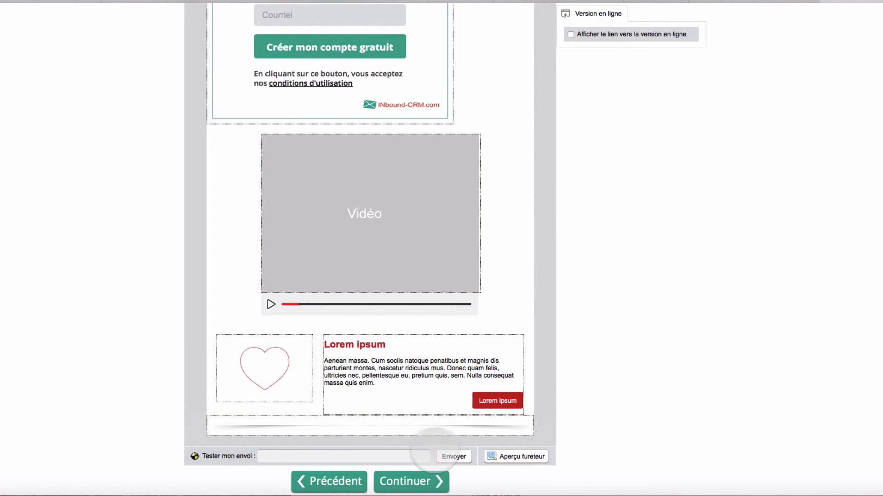
{"action": "left_click", "coordinate": [409, 482]}
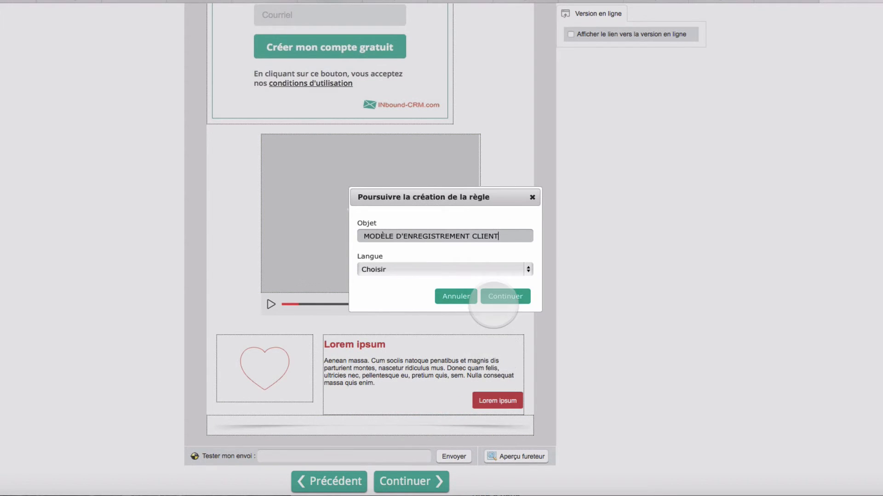
{"action": "left_click", "coordinate": [492, 296]}
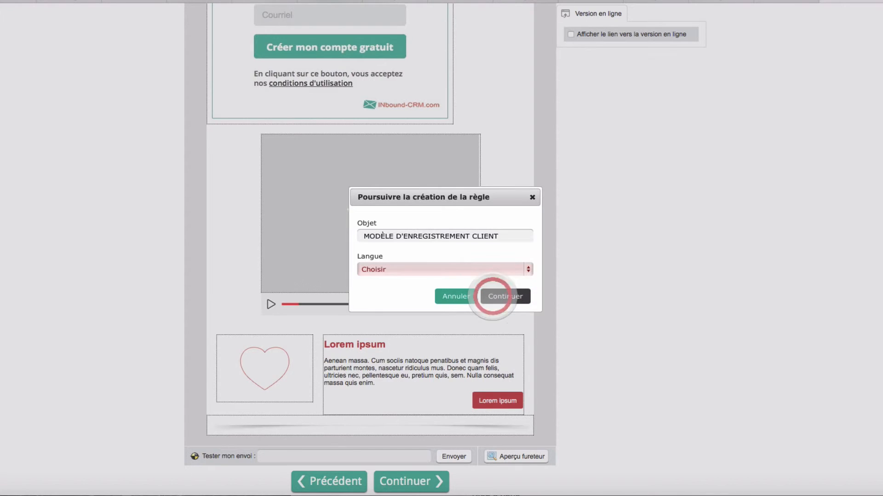
{"action": "left_click", "coordinate": [473, 270]}
{"action": "left_click", "coordinate": [469, 281]}
{"action": "left_click", "coordinate": [505, 296]}
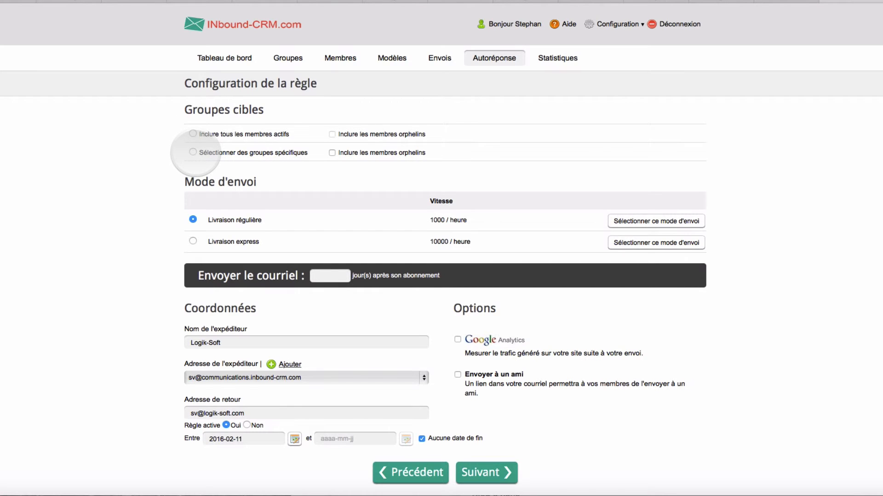
Step: Target the rule at specific groups, selecting Bananes and Oranges
{"action": "left_click", "coordinate": [193, 152]}
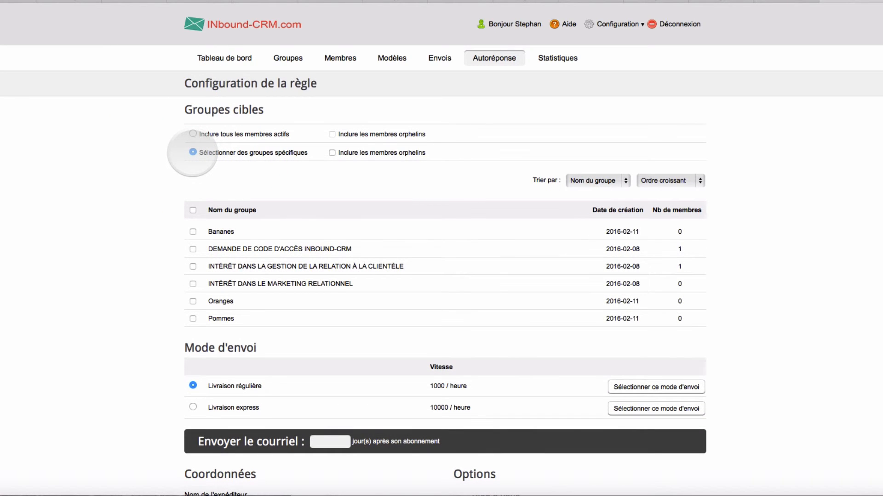
{"action": "left_click", "coordinate": [192, 231]}
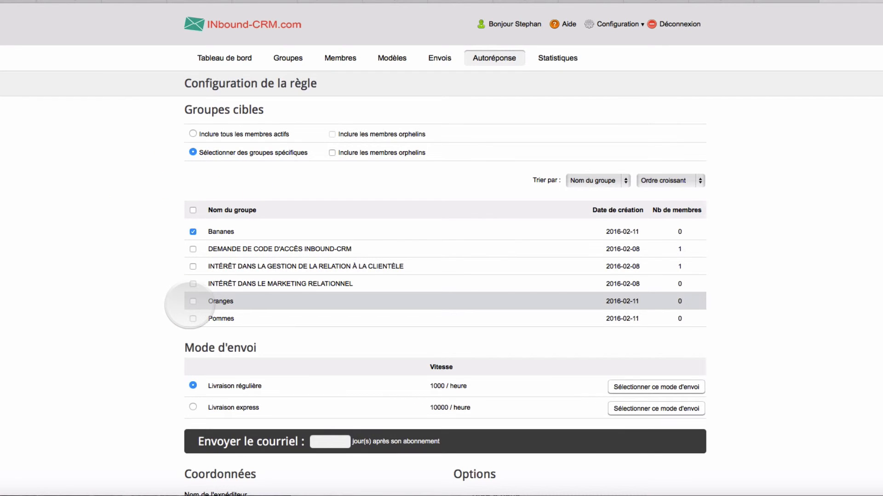
{"action": "left_click", "coordinate": [192, 301]}
Step: Review the rule's active date range and its Aucune date de fin option
{"action": "scroll", "coordinate": [128, 327], "scroll_direction": "down", "scroll_amount": 5}
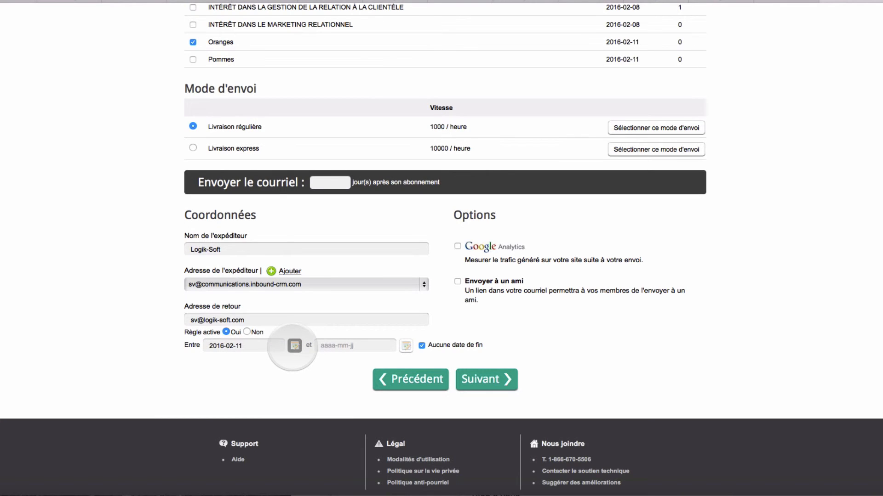
{"action": "left_click", "coordinate": [353, 346]}
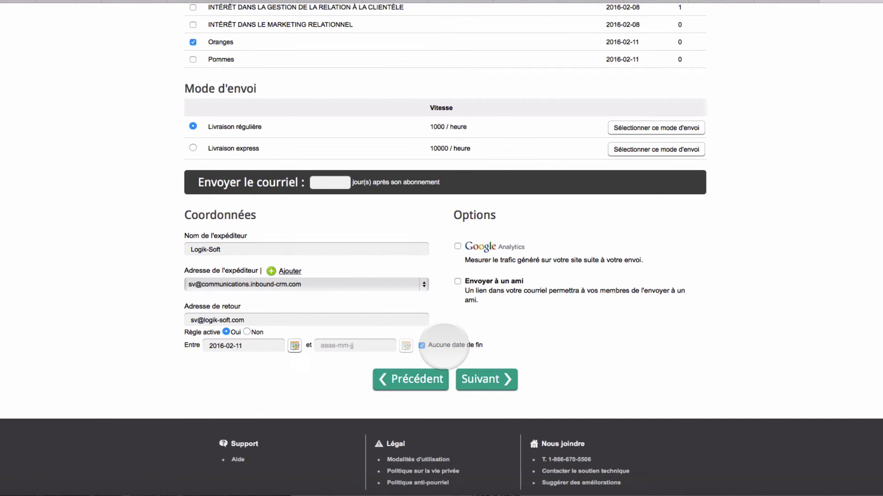
{"action": "left_click", "coordinate": [437, 346]}
{"action": "left_click", "coordinate": [443, 346]}
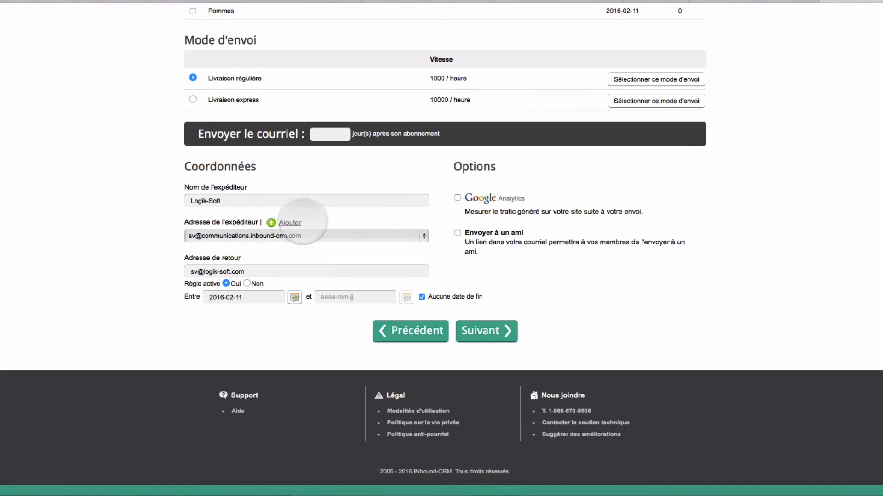
Step: Set the rule to send its e-mail 0 days after the member's subscription and continue to the next stage
{"action": "left_click", "coordinate": [335, 135]}
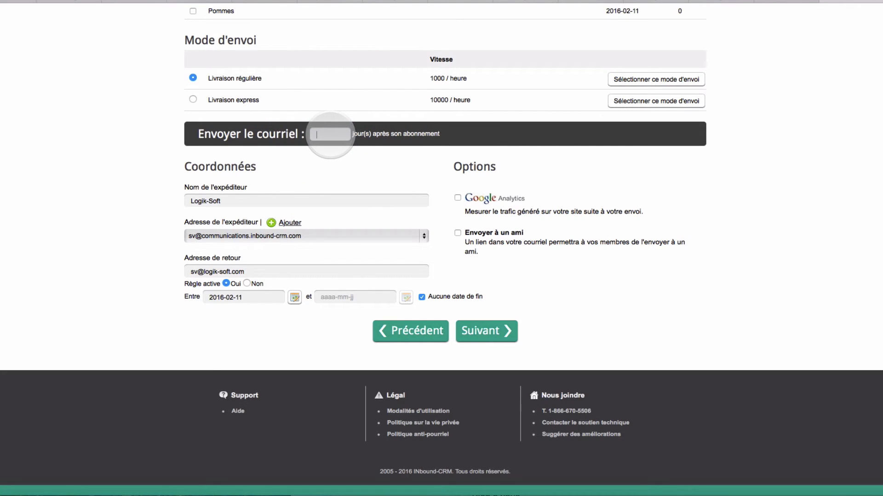
{"action": "type", "text": "0"}
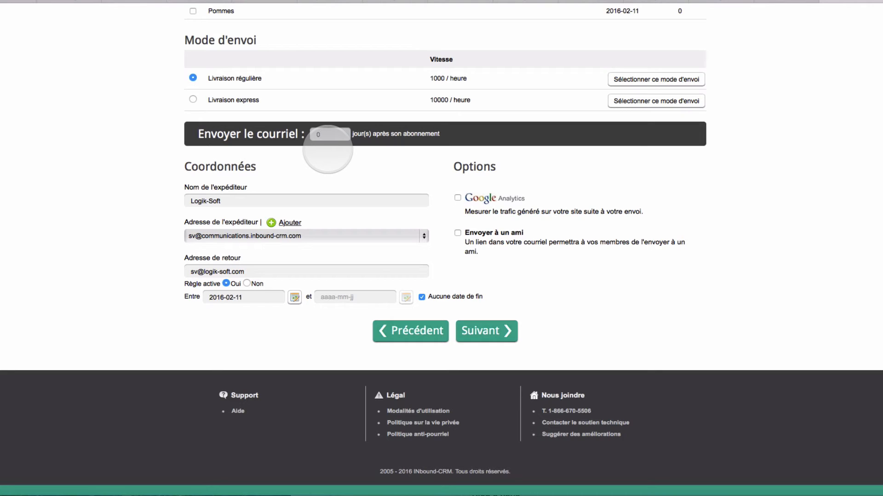
{"action": "left_click", "coordinate": [493, 336]}
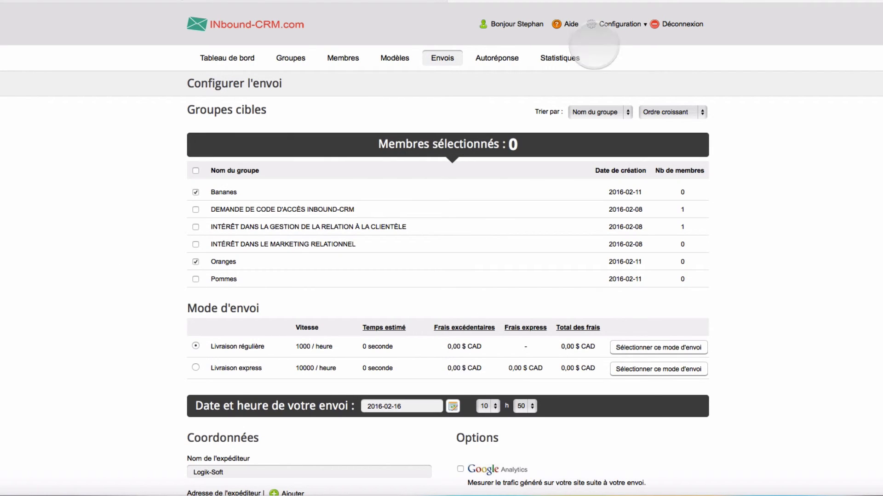
Step: Open the subscription form configuration and copy the access URL of the hosted form Formulaire A
{"action": "left_click", "coordinate": [615, 23]}
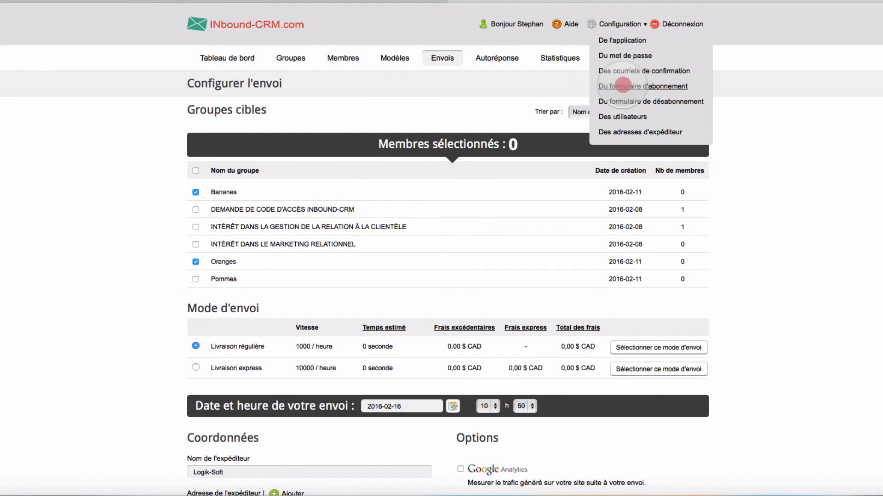
{"action": "left_click", "coordinate": [622, 86]}
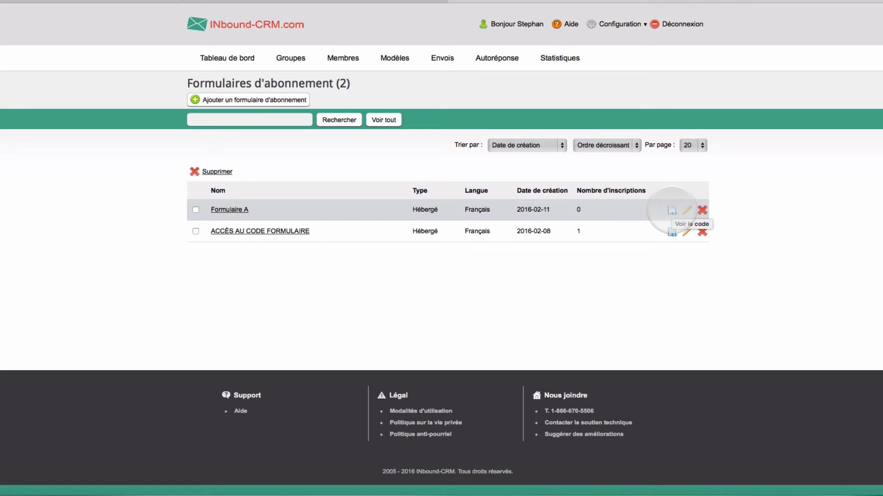
{"action": "left_click", "coordinate": [672, 210]}
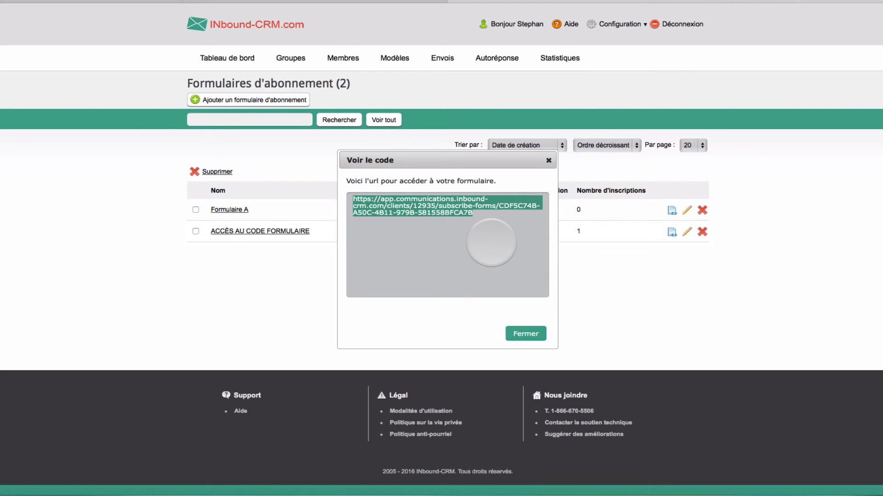
{"action": "left_click_drag", "start_coordinate": [491, 242], "coordinate": [326, 187]}
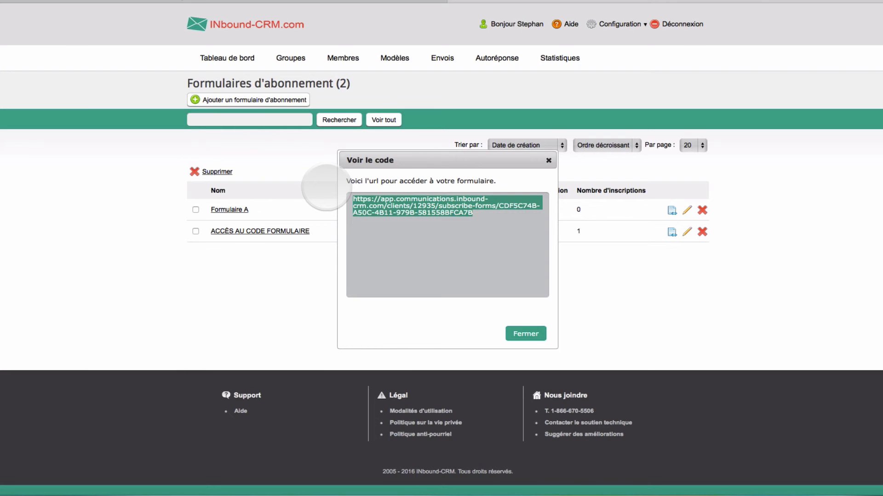
{"action": "left_click", "coordinate": [524, 334]}
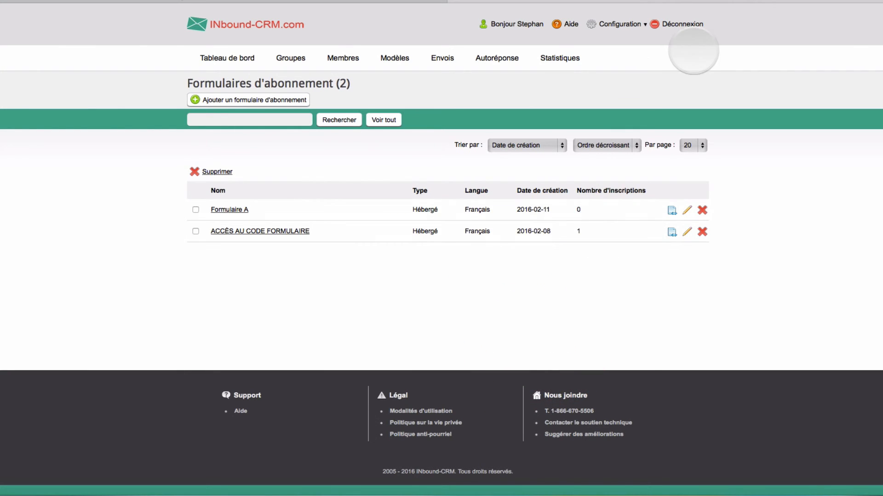
Step: Switch to the Logik Soft Facebook page and start a call-to-action button of the Inscription type
{"action": "left_click", "coordinate": [382, 6]}
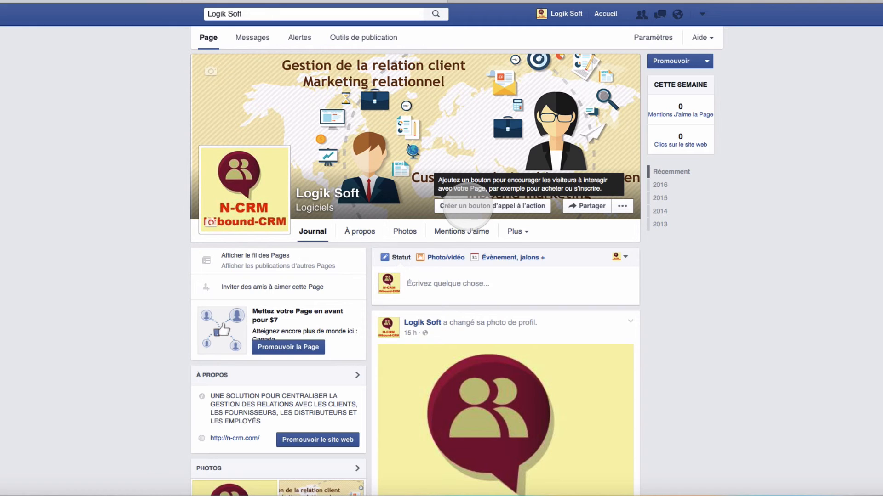
{"action": "scroll", "coordinate": [468, 206], "scroll_direction": "down", "scroll_amount": 1}
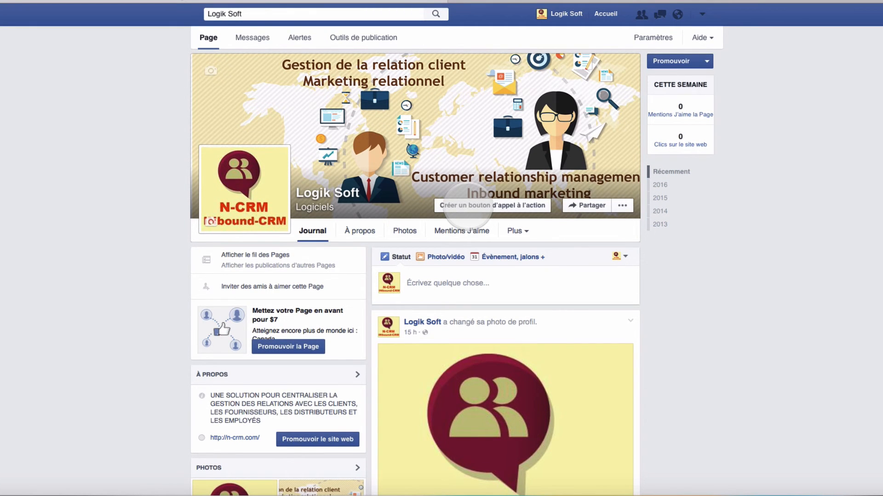
{"action": "left_click", "coordinate": [467, 205]}
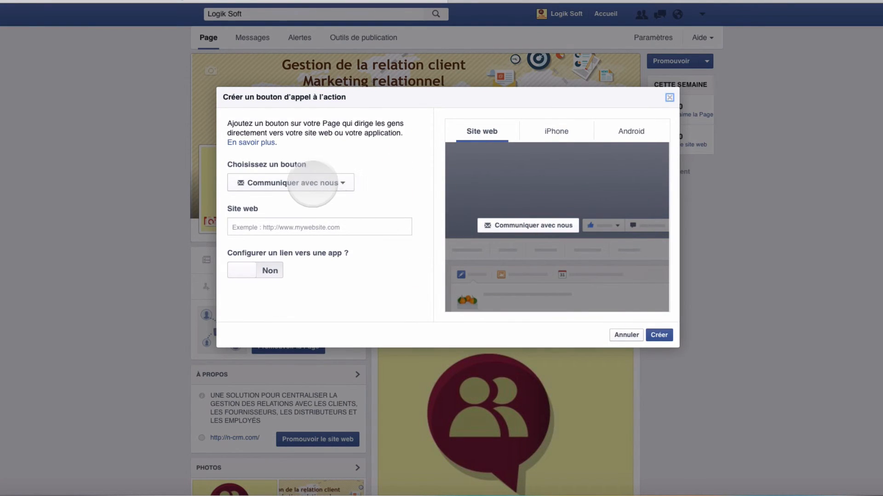
{"action": "left_click", "coordinate": [315, 182]}
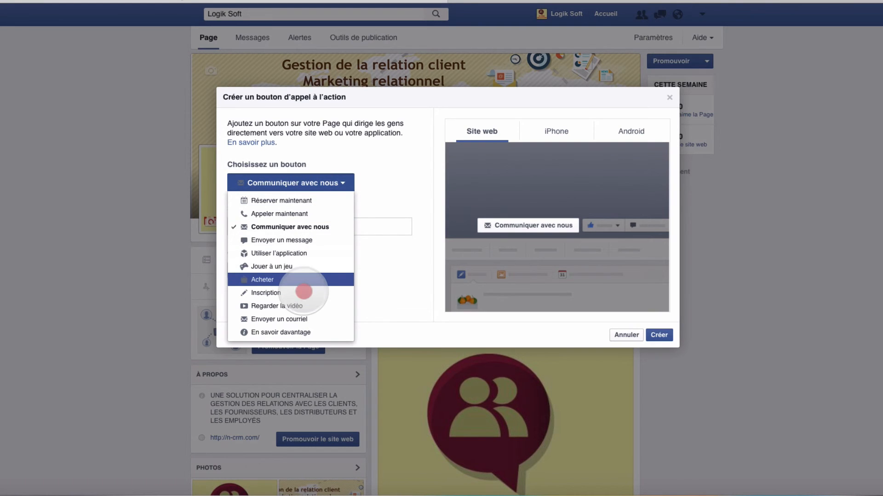
{"action": "left_click", "coordinate": [299, 294]}
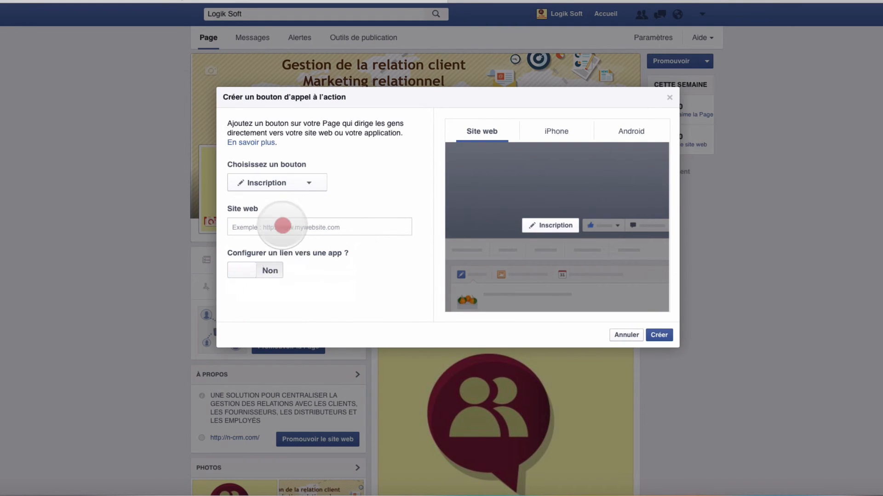
Step: Paste the copied Formulaire A URL as the button's website and create the button
{"action": "left_click", "coordinate": [282, 226]}
{"action": "right_click", "coordinate": [282, 225]}
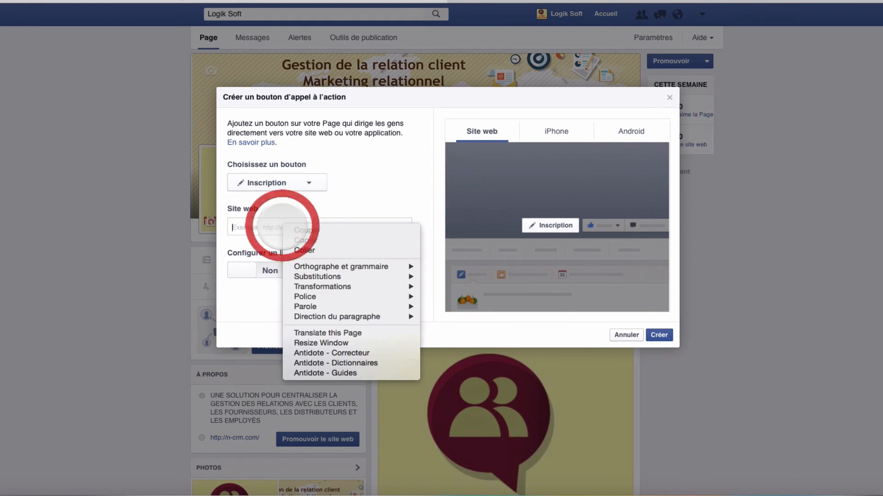
{"action": "left_click", "coordinate": [310, 251]}
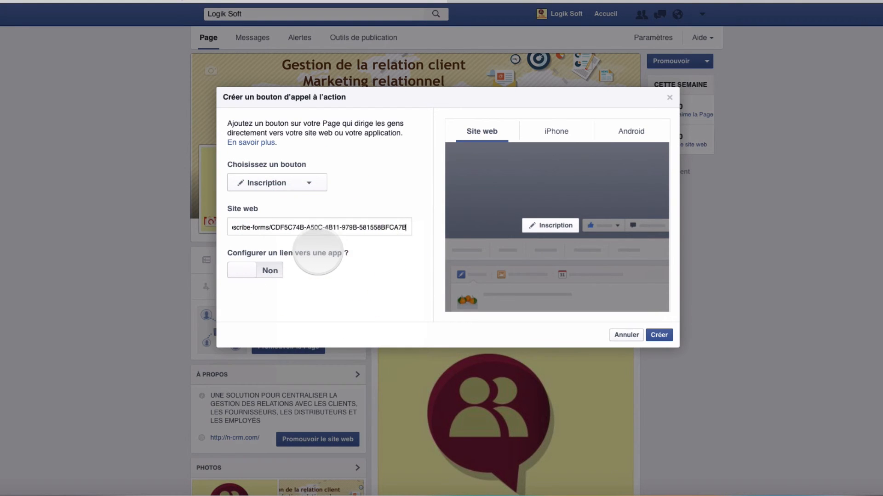
{"action": "left_click", "coordinate": [667, 335]}
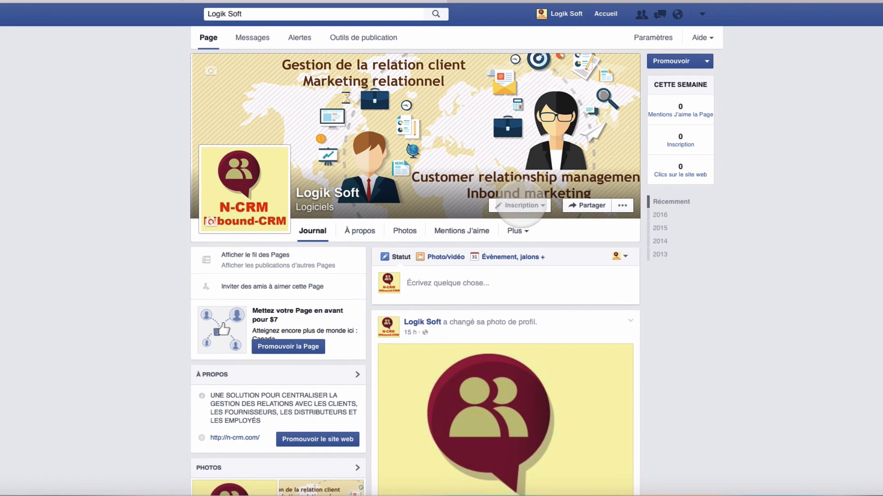
Step: Test the Inscription call-to-action button on the Facebook page
{"action": "left_click", "coordinate": [518, 205]}
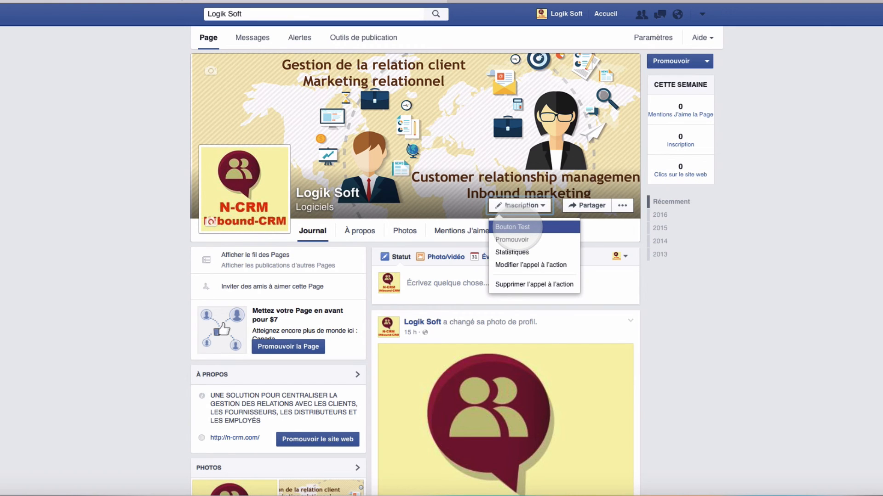
{"action": "left_click", "coordinate": [517, 227]}
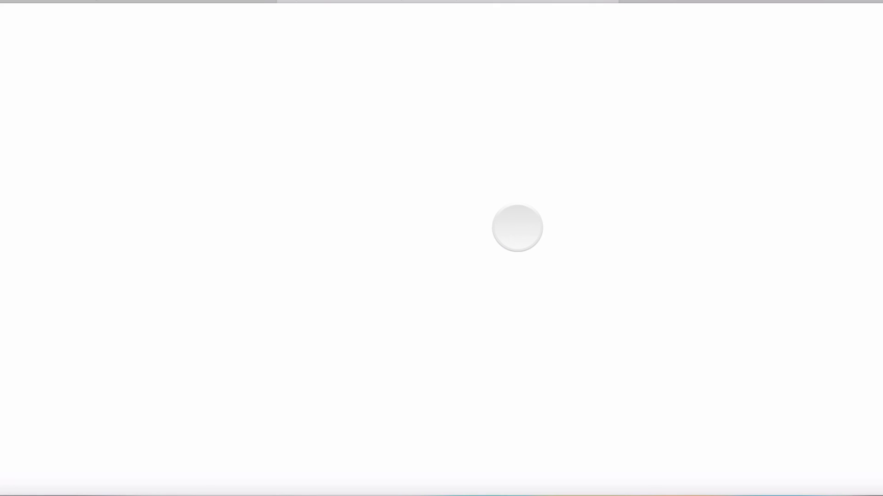